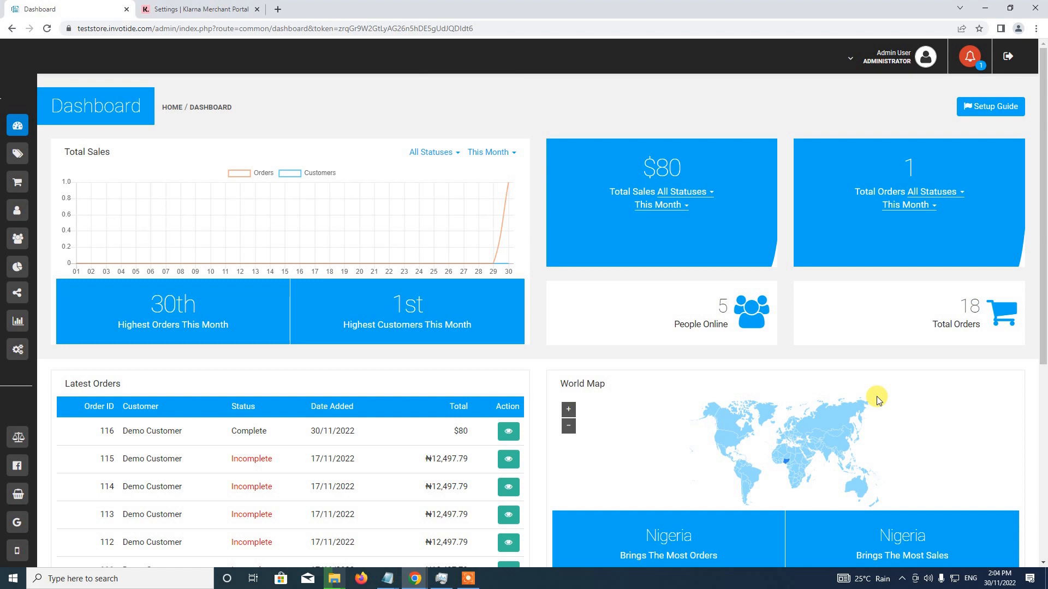
Open the payment methods page in the store settings
{"action": "mouse_move", "coordinate": [21, 133]}
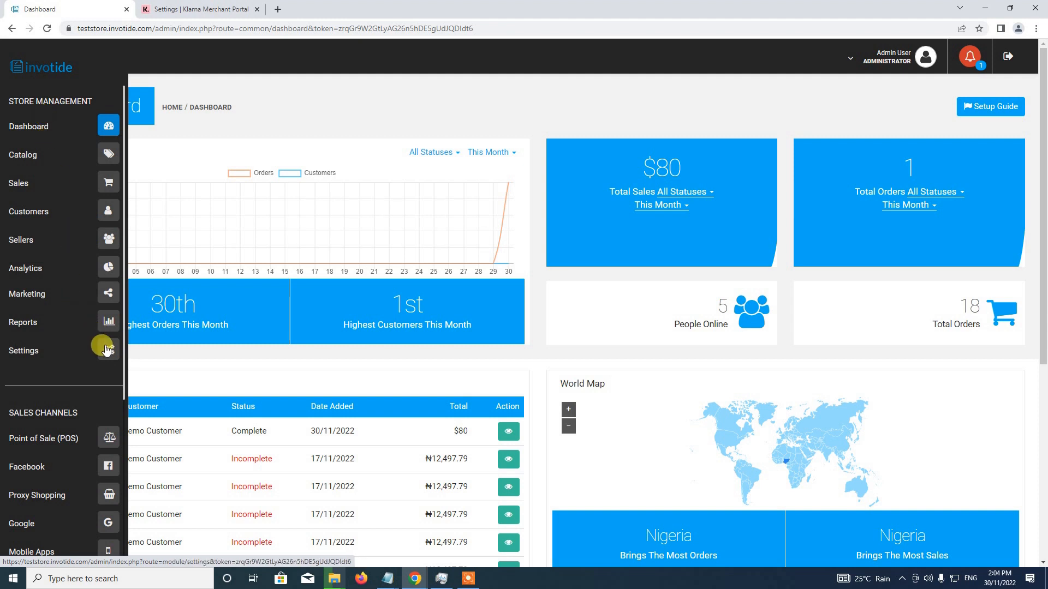
{"action": "left_click", "coordinate": [106, 350]}
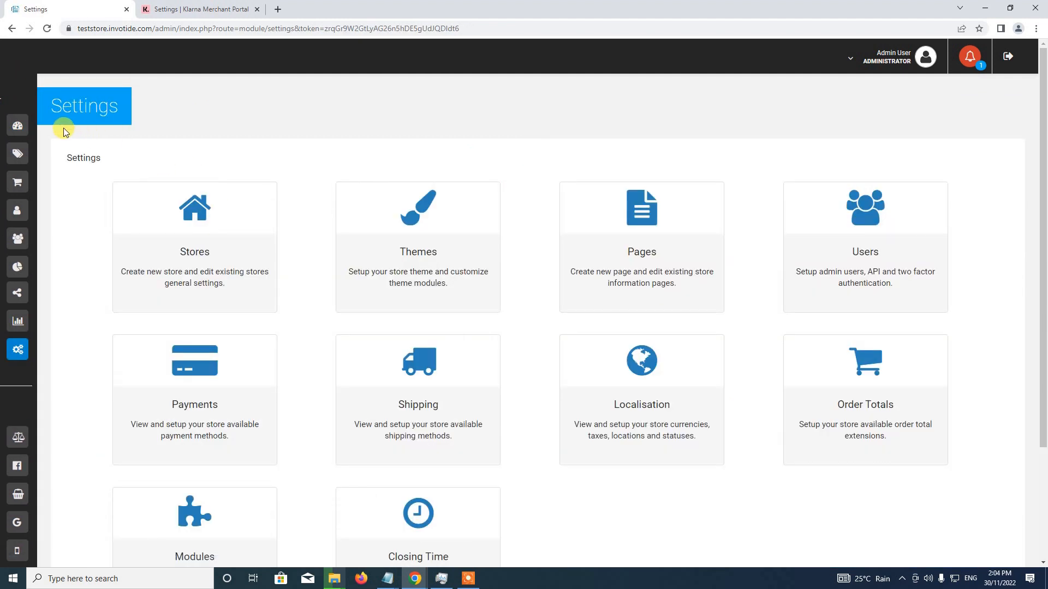
{"action": "scroll", "coordinate": [333, 278], "scroll_direction": "down", "scroll_amount": 2}
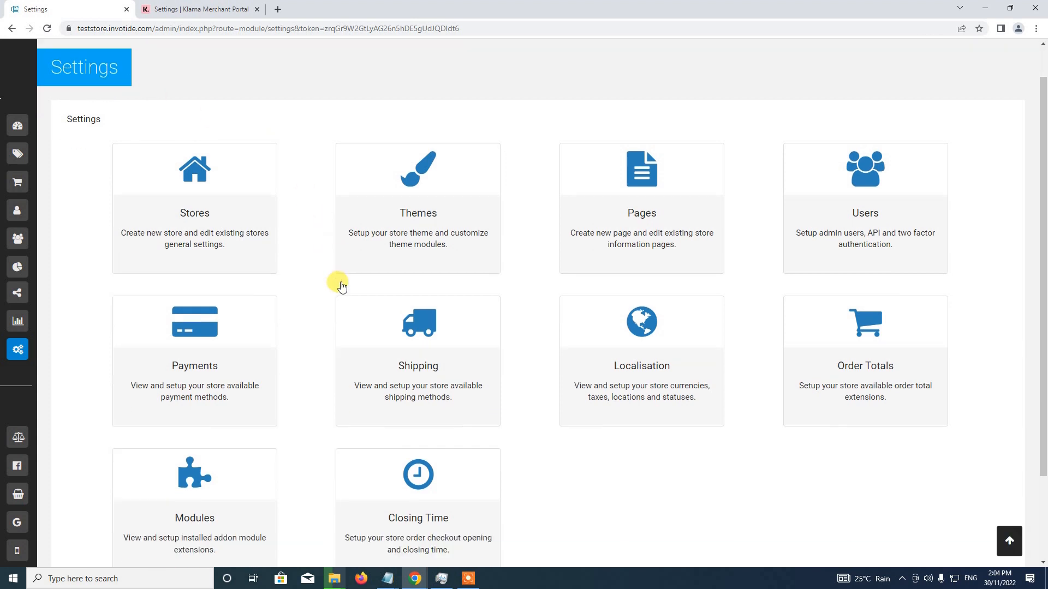
{"action": "left_click", "coordinate": [242, 280]}
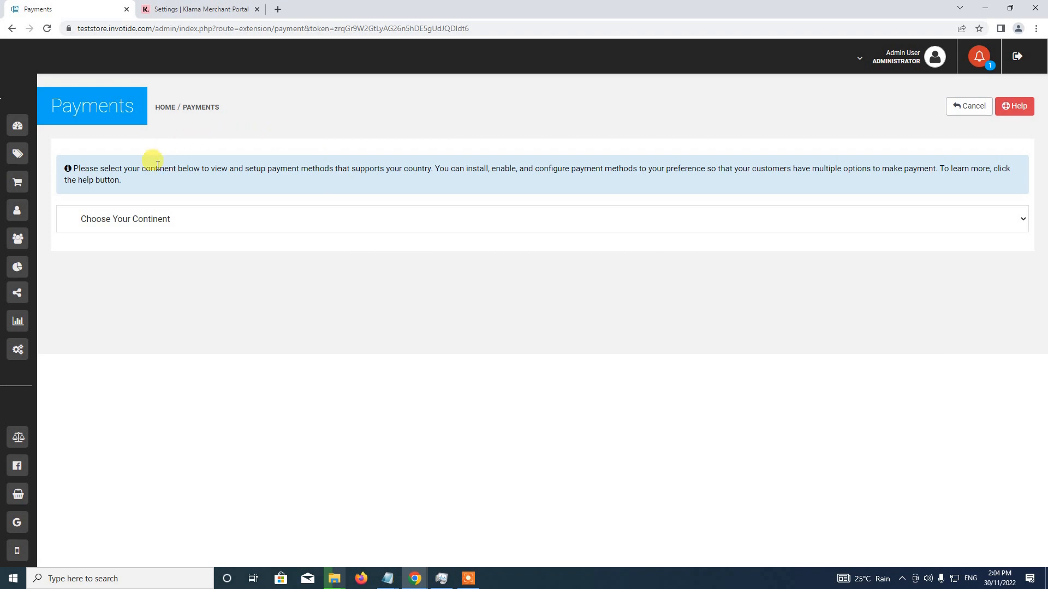
Choose North America as the continent and open the Klarna payment method for editing
{"action": "left_click", "coordinate": [199, 225]}
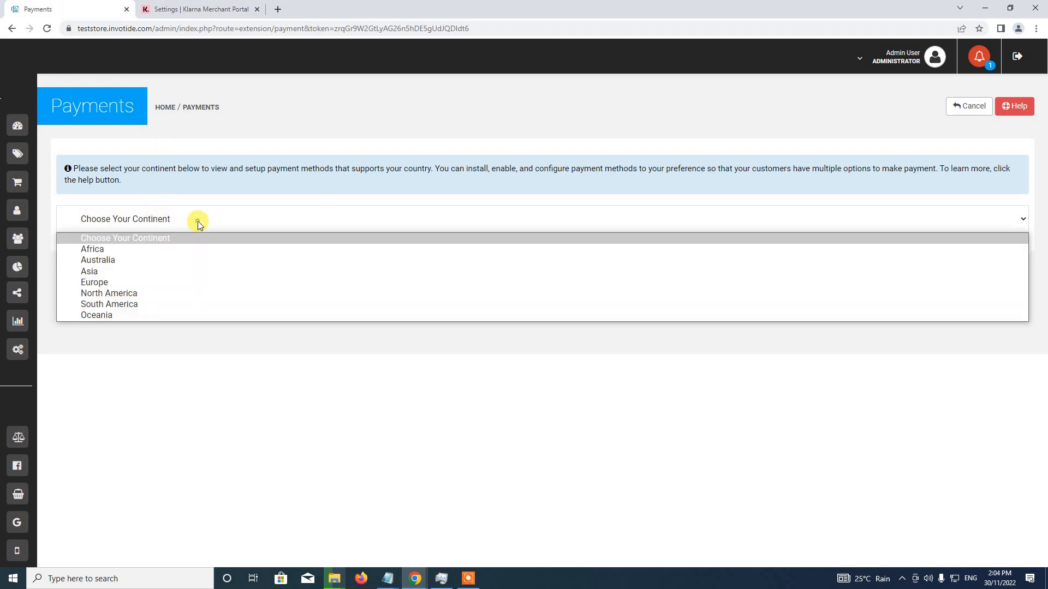
{"action": "left_click", "coordinate": [120, 295]}
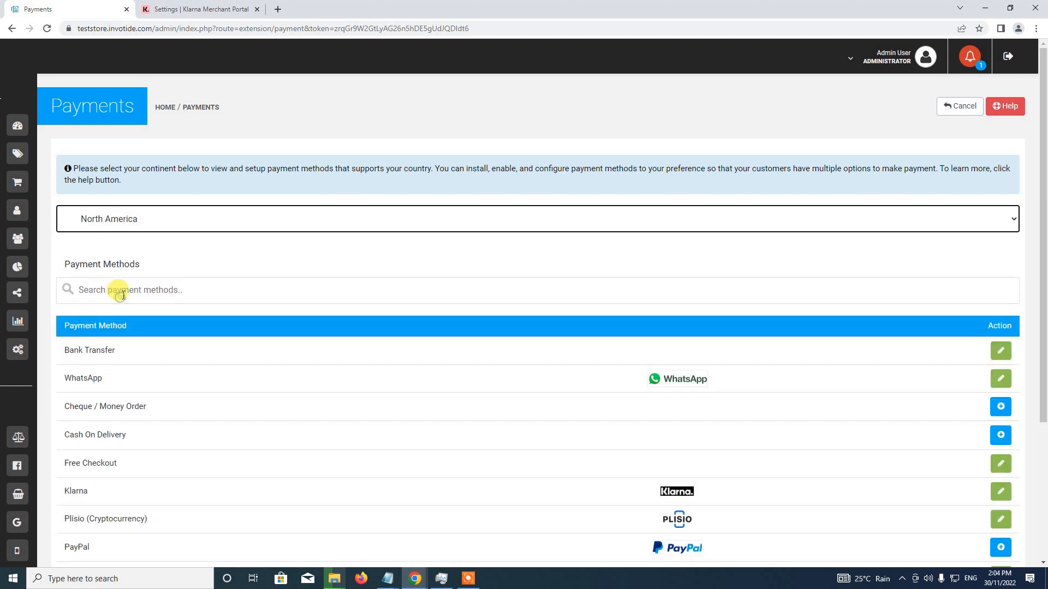
{"action": "scroll", "coordinate": [209, 365], "scroll_direction": "down", "scroll_amount": 3}
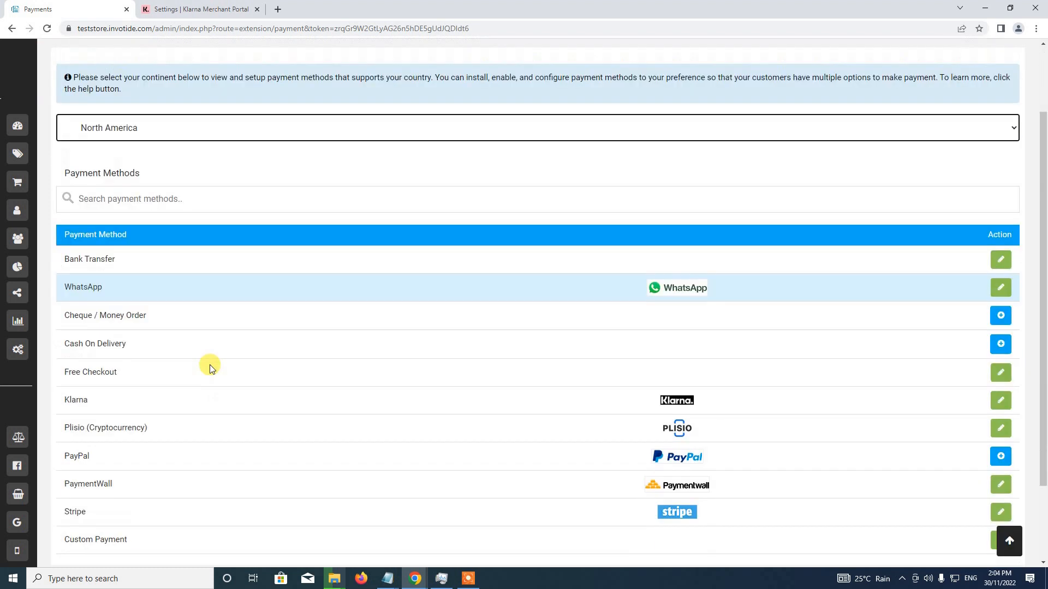
{"action": "scroll", "coordinate": [210, 366], "scroll_direction": "down", "scroll_amount": 1}
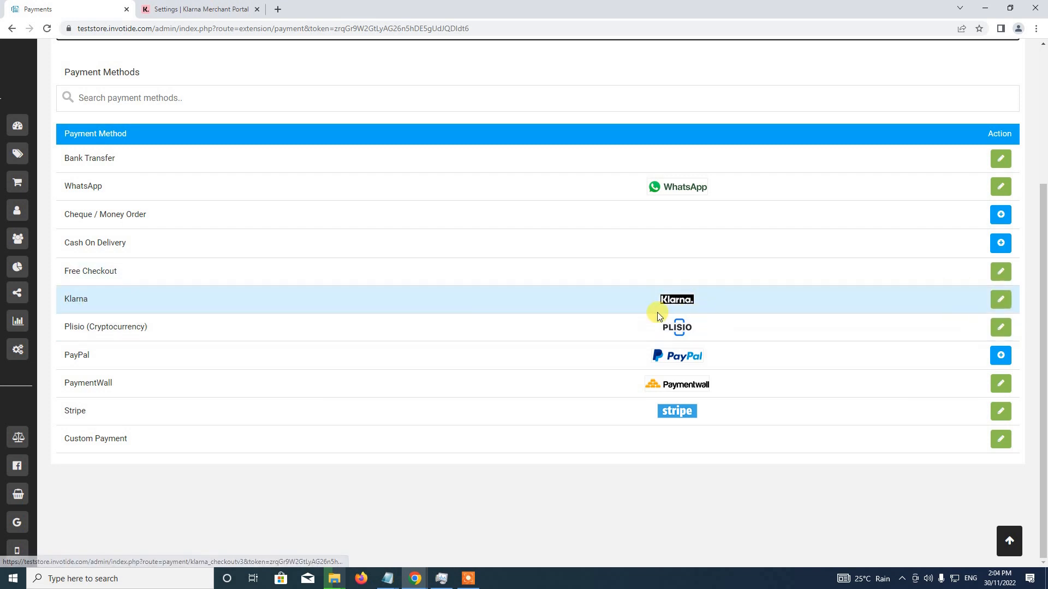
{"action": "left_click", "coordinate": [999, 301]}
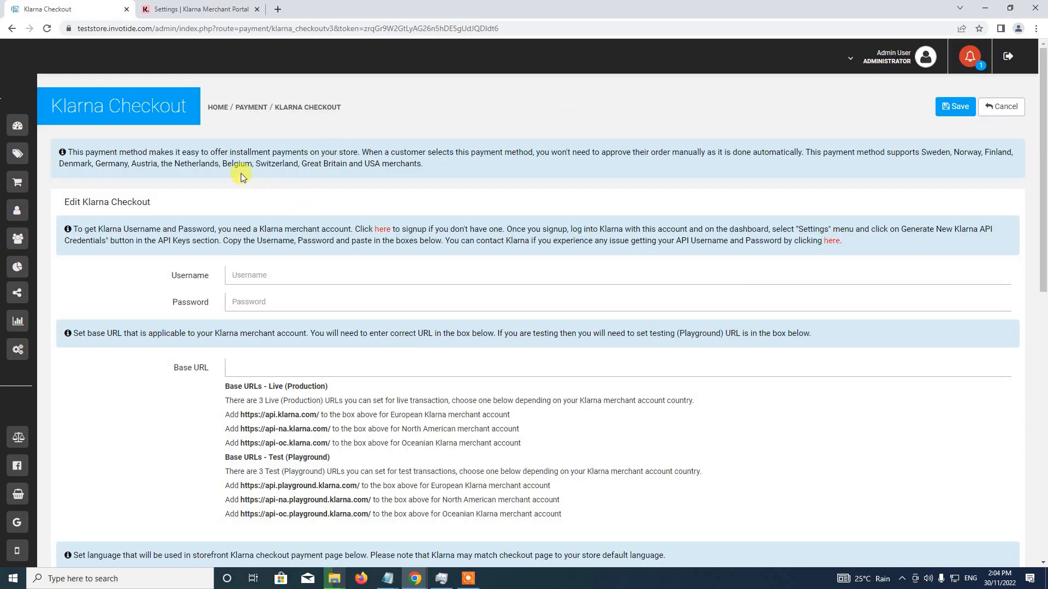
Switch to the Klarna Merchant Portal and generate a new set of API credentials for MyTestStore
{"action": "left_click_drag", "start_coordinate": [1043, 168], "coordinate": [1037, 232]}
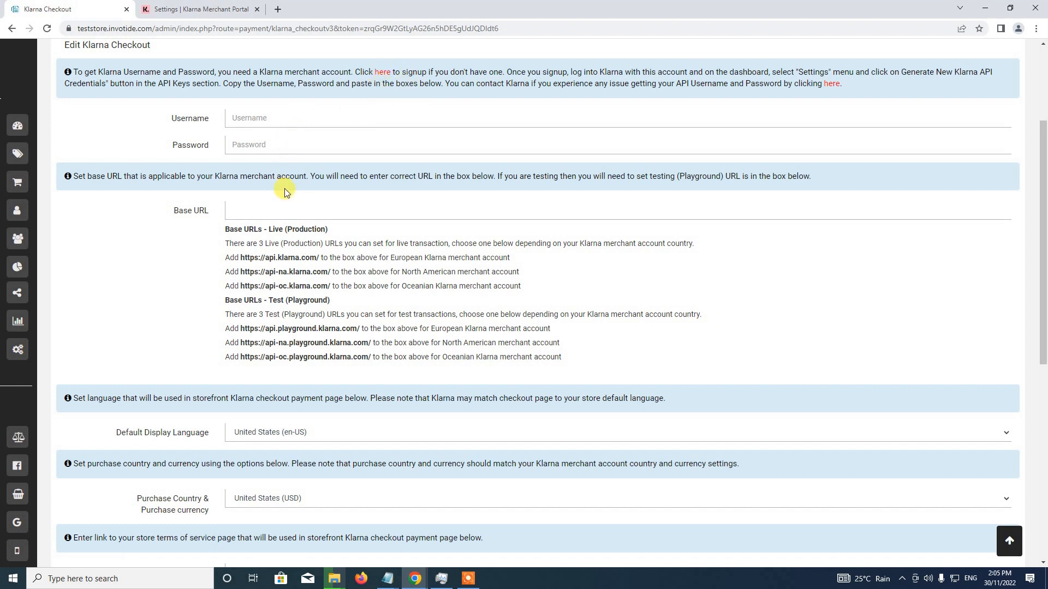
{"action": "left_click", "coordinate": [202, 10]}
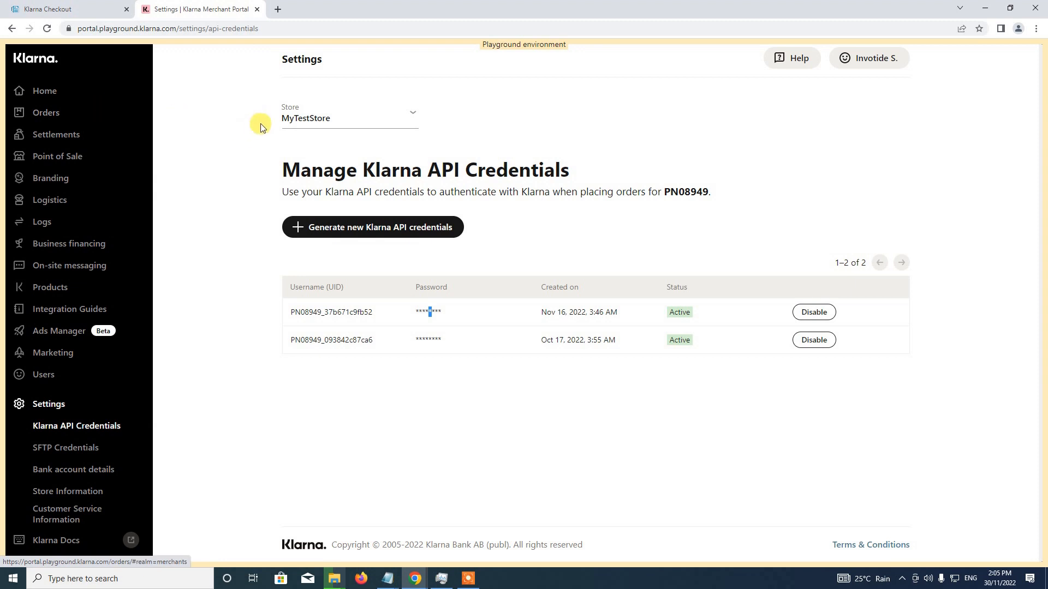
{"action": "left_click", "coordinate": [104, 8]}
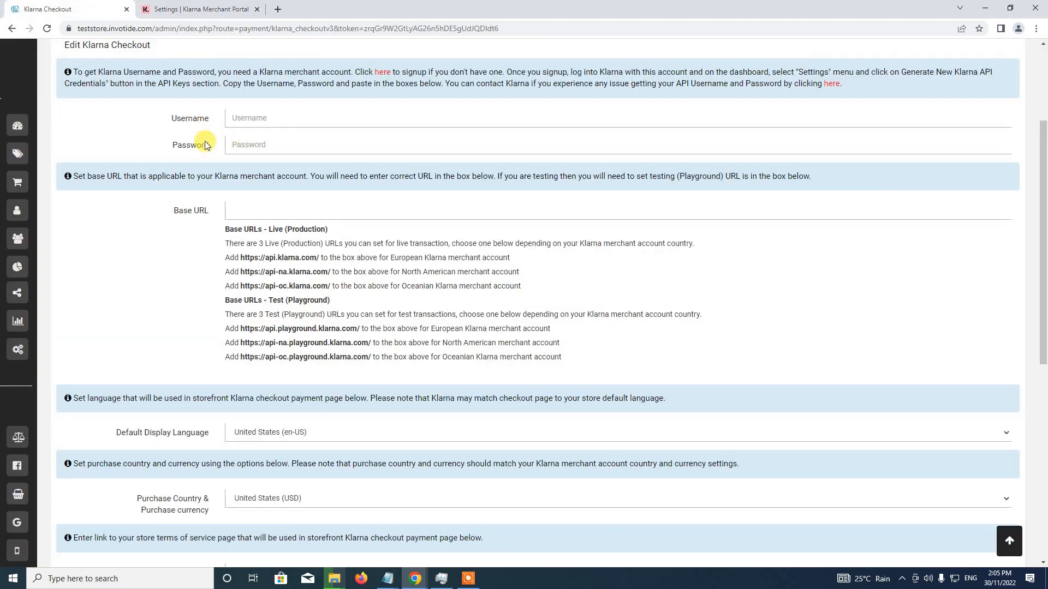
{"action": "left_click", "coordinate": [201, 7]}
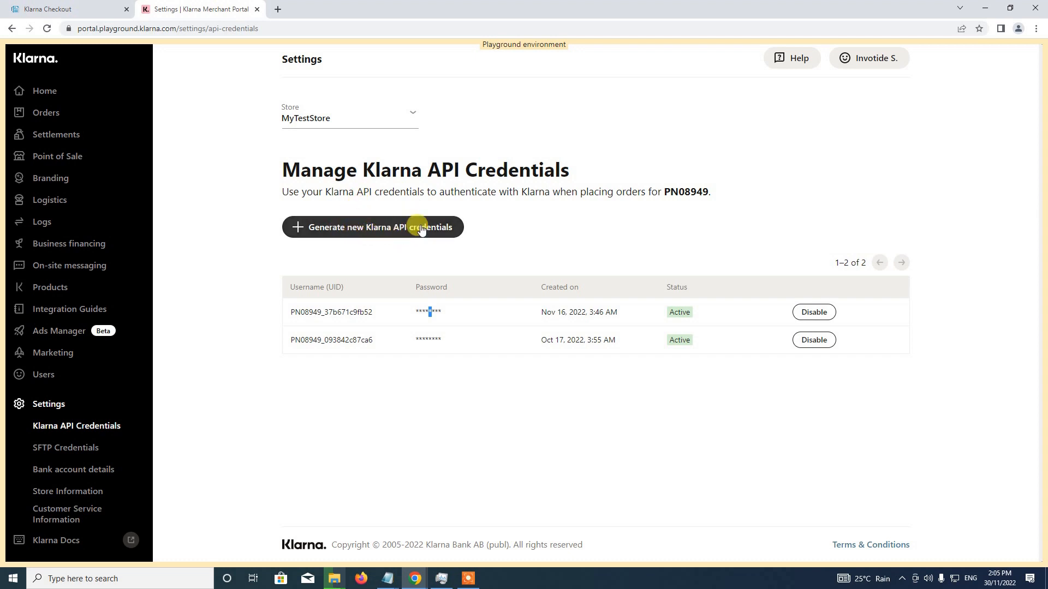
{"action": "left_click", "coordinate": [369, 230]}
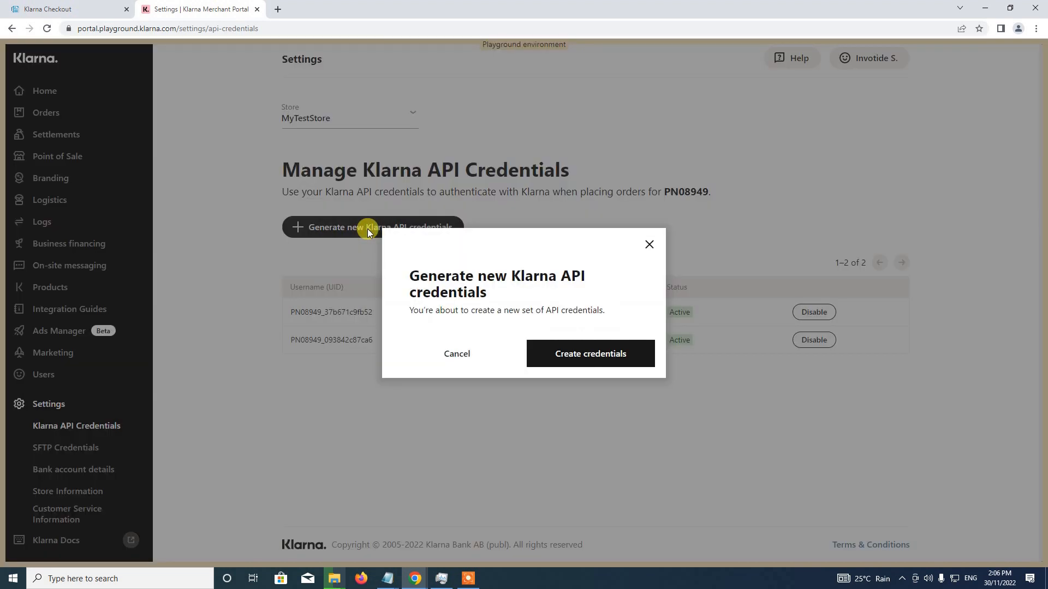
{"action": "left_click", "coordinate": [567, 353]}
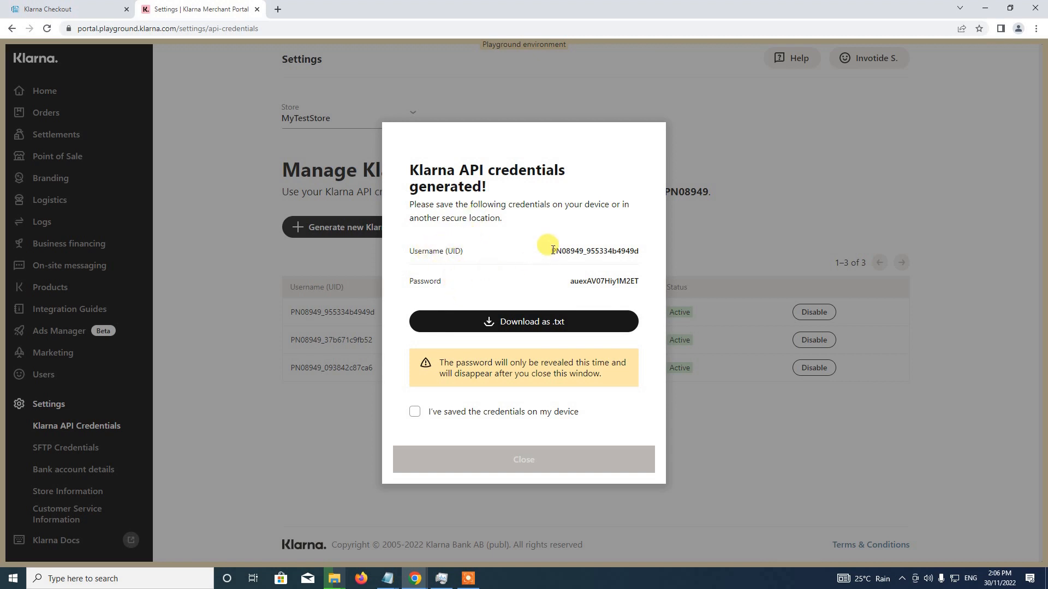
Copy the generated API username into the Username field of the store's Klarna Checkout settings
{"action": "left_click_drag", "start_coordinate": [551, 250], "coordinate": [655, 250]}
{"action": "key", "text": "ctrl+c"}
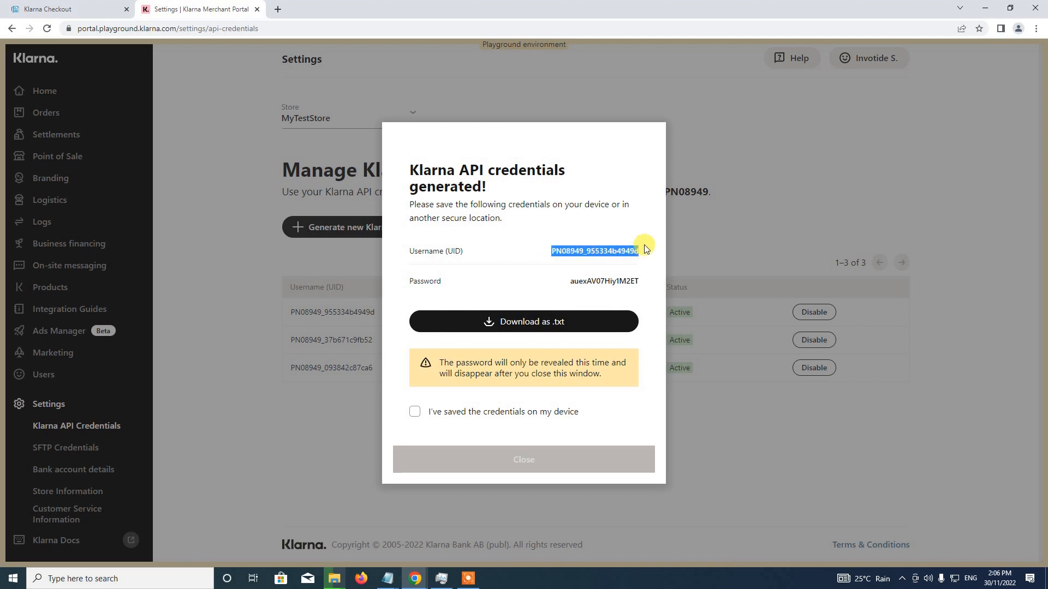
{"action": "left_click", "coordinate": [34, 7]}
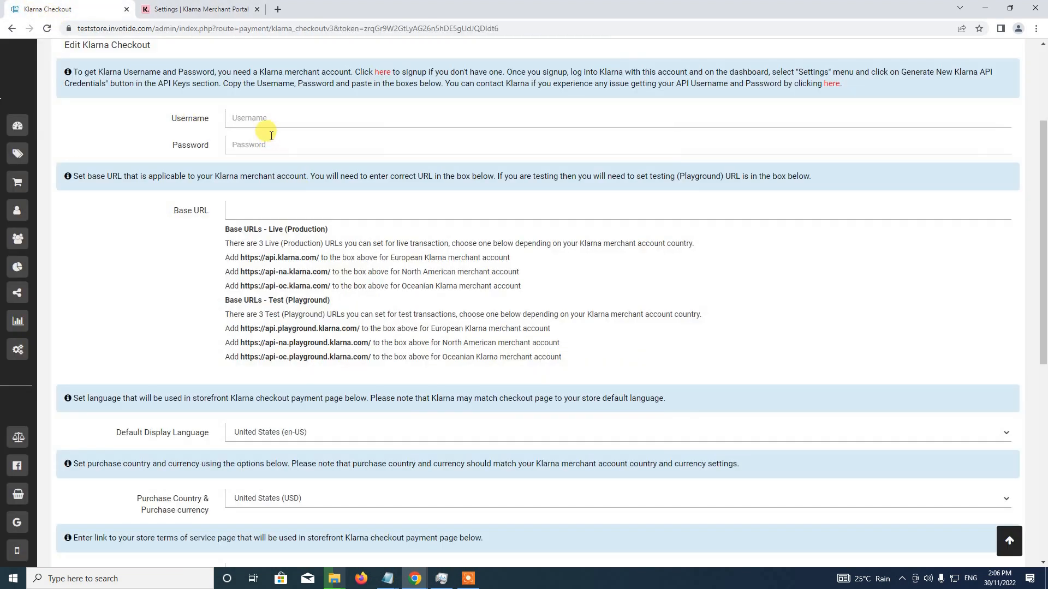
{"action": "left_click", "coordinate": [266, 119]}
{"action": "key", "text": "ctrl+v"}
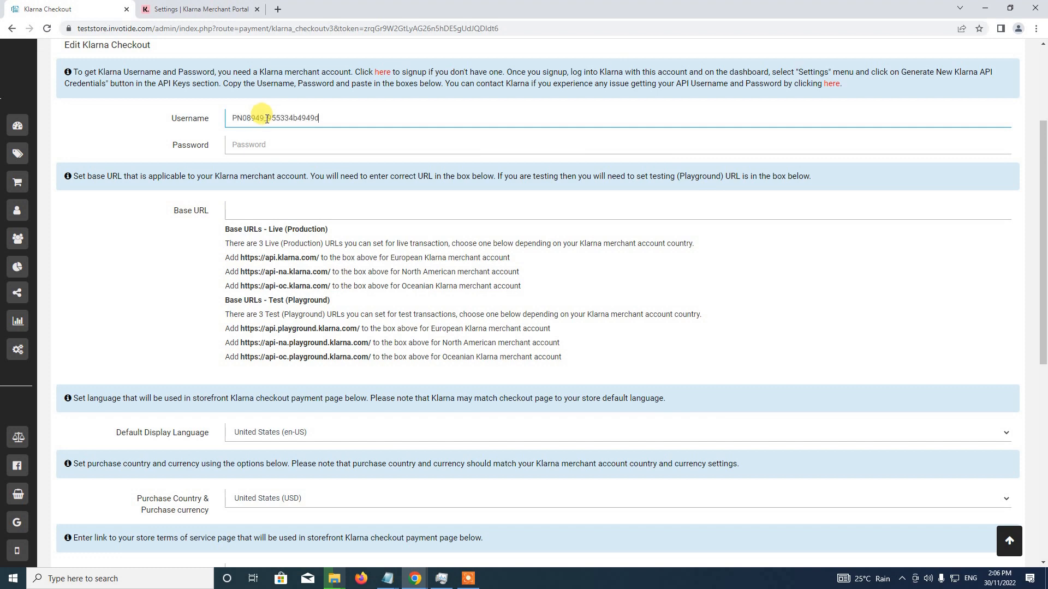
Copy the generated API password from the Klarna portal into the Password field of the Klarna Checkout settings
{"action": "left_click", "coordinate": [199, 8]}
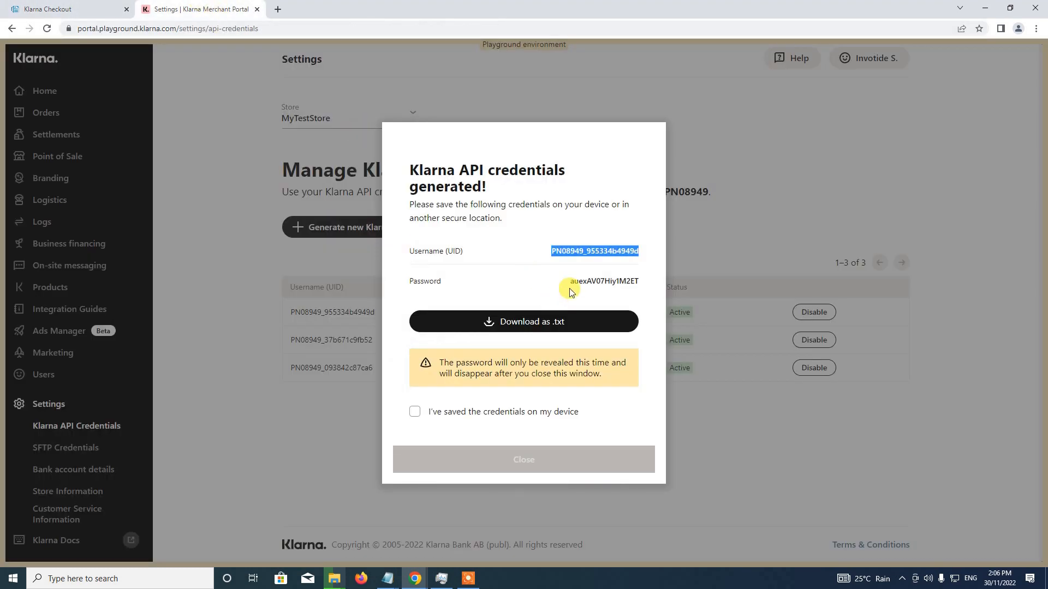
{"action": "left_click_drag", "start_coordinate": [571, 284], "coordinate": [655, 277]}
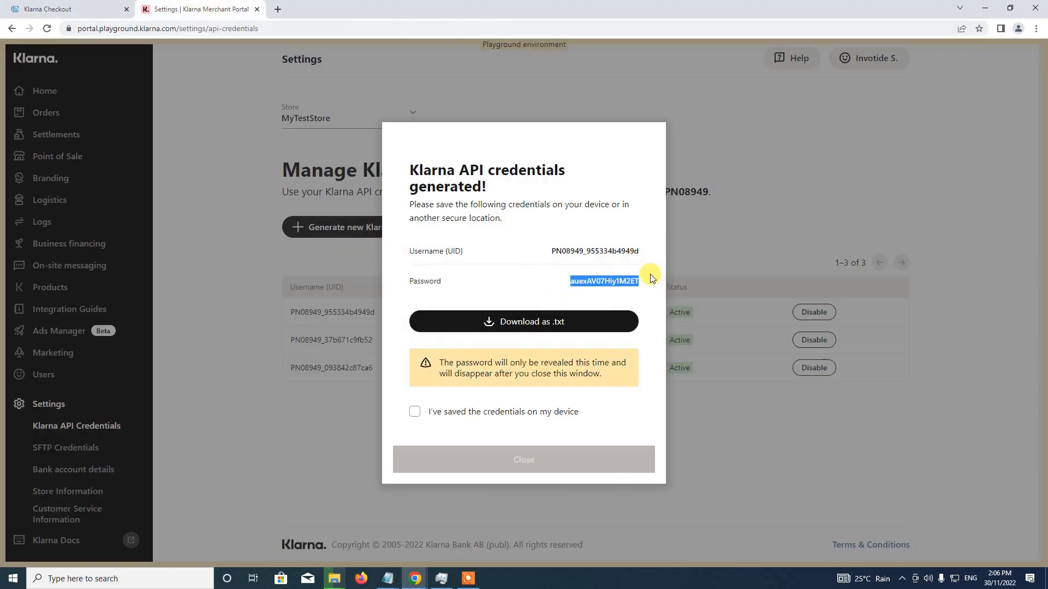
{"action": "key", "text": "ctrl+c"}
{"action": "left_click", "coordinate": [96, 10]}
{"action": "left_click", "coordinate": [276, 143]}
{"action": "key", "text": "ctrl+v"}
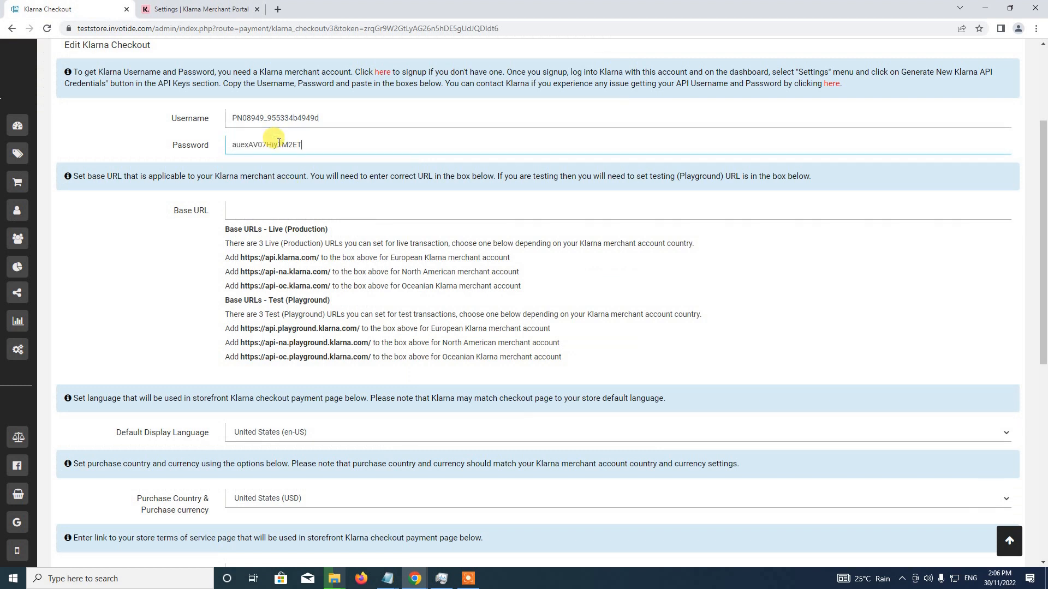
Mark the new API credentials as saved, close their dialog in the Klarna portal and return to the Klarna Checkout settings
{"action": "left_click", "coordinate": [204, 9]}
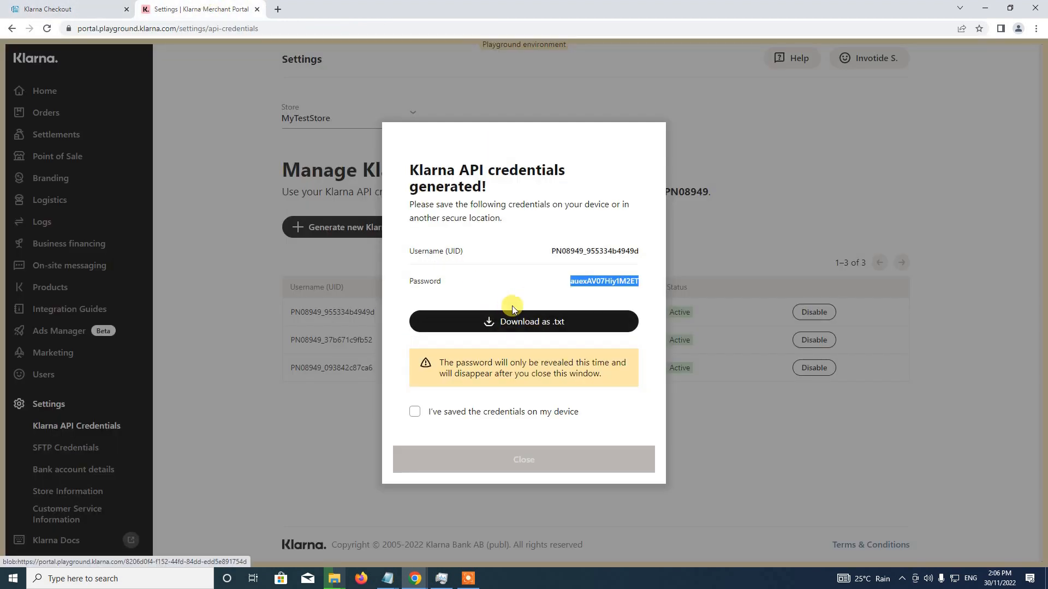
{"action": "left_click", "coordinate": [419, 412]}
{"action": "left_click", "coordinate": [525, 460]}
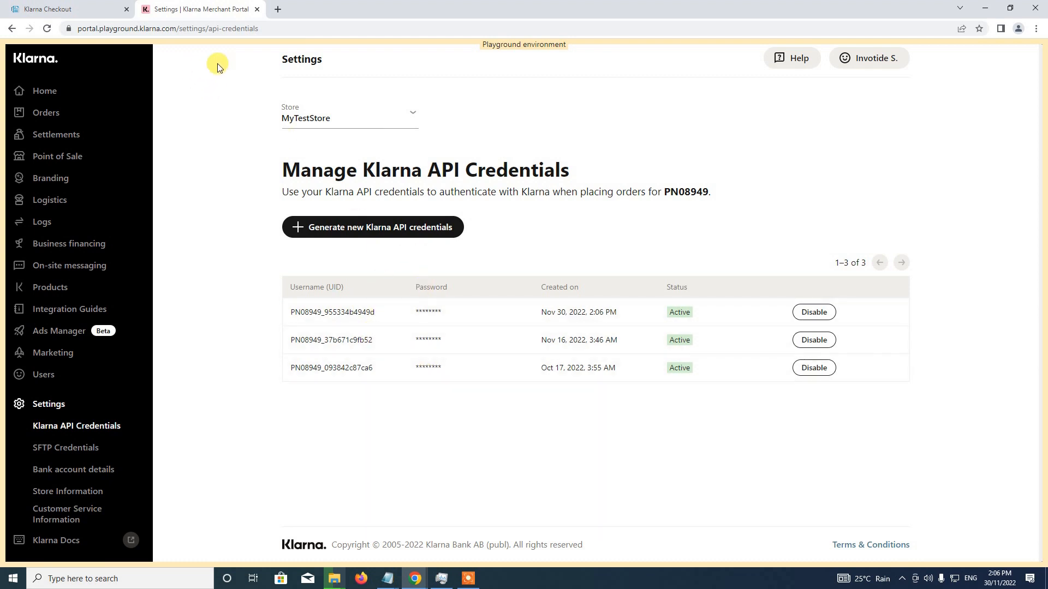
{"action": "left_click", "coordinate": [75, 6]}
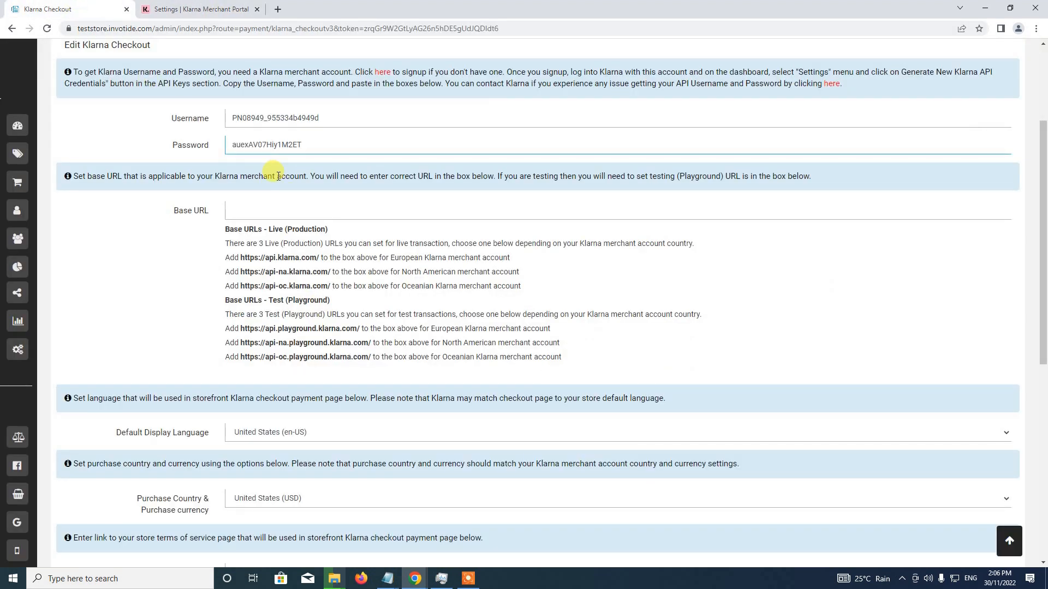
{"action": "scroll", "coordinate": [222, 279], "scroll_direction": "down", "scroll_amount": 1}
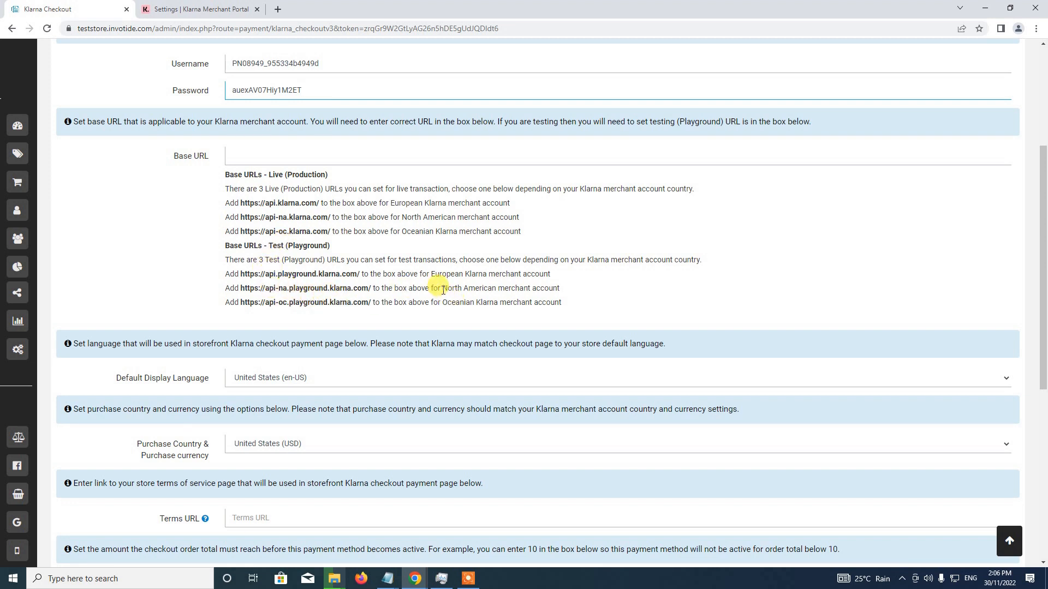
{"action": "left_click_drag", "start_coordinate": [441, 288], "coordinate": [498, 283]}
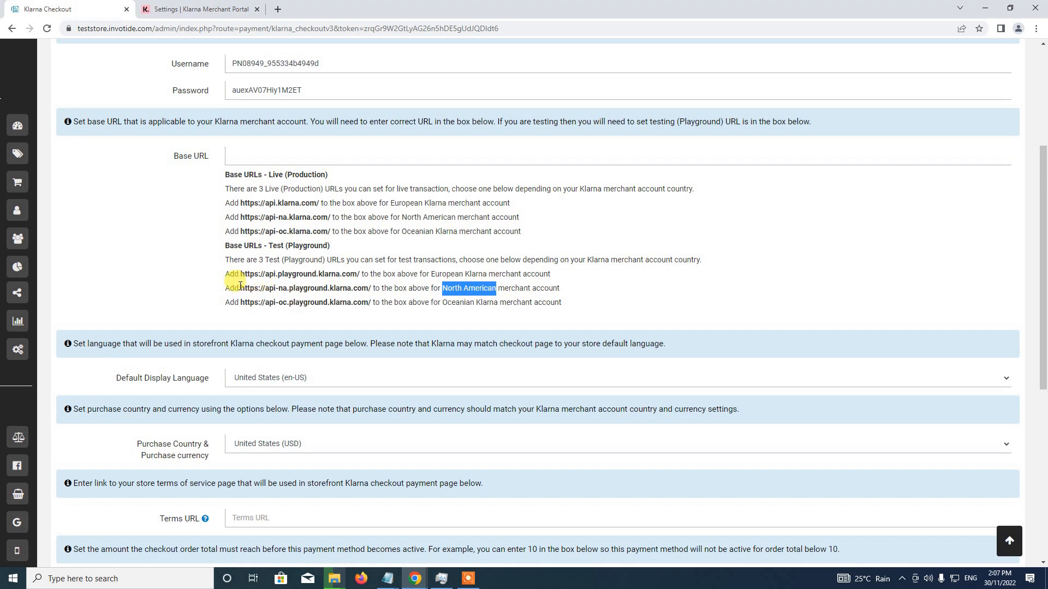
{"action": "left_click_drag", "start_coordinate": [240, 286], "coordinate": [249, 161]}
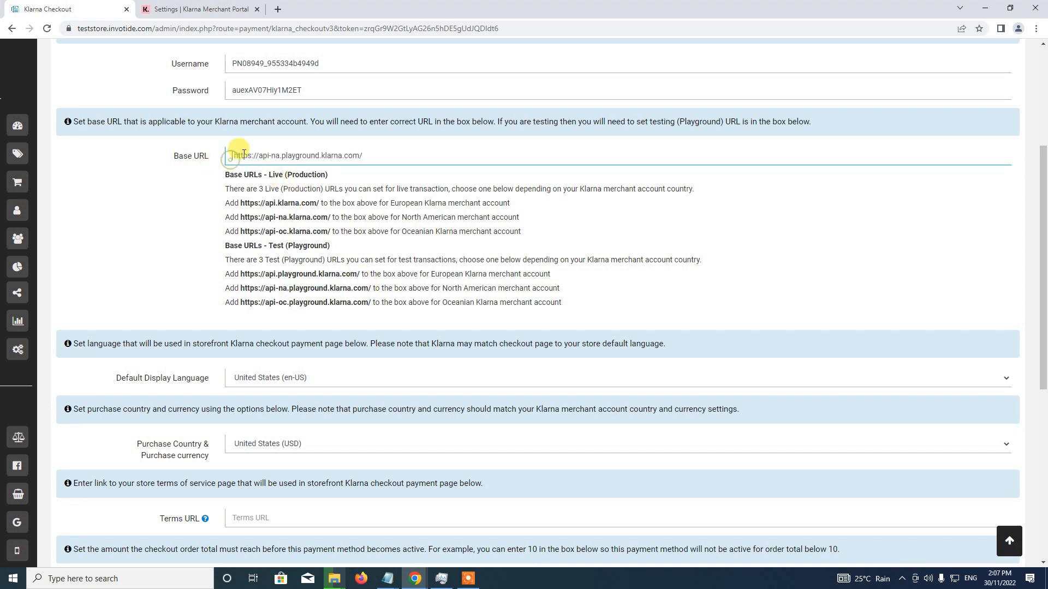
{"action": "key", "text": "BackSpace"}
{"action": "left_click", "coordinate": [376, 156]}
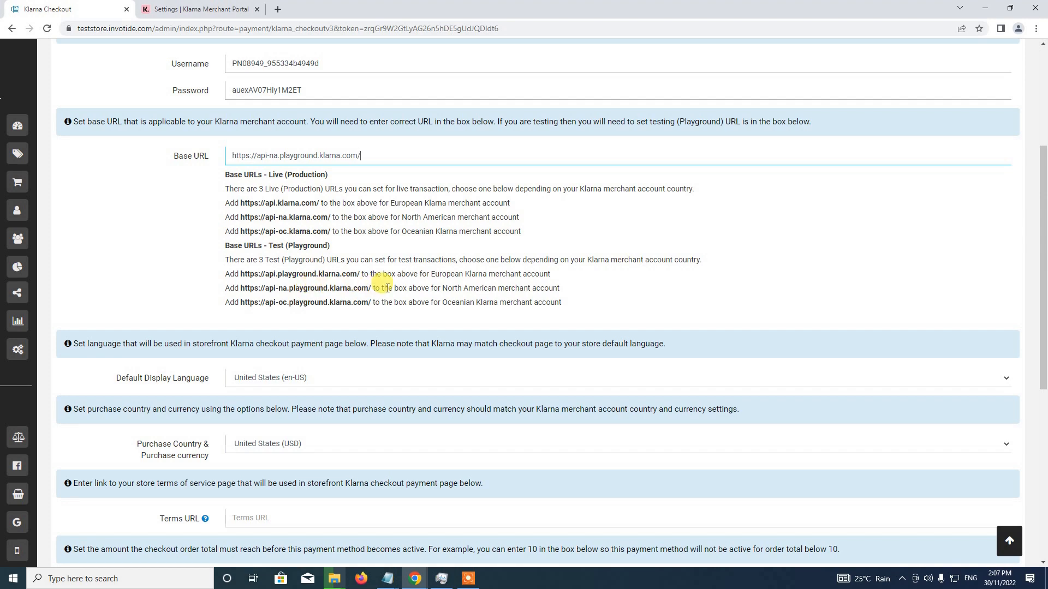
Choose United States (en-US) as the default display language and United States (USD) as the purchase country and currency
{"action": "scroll", "coordinate": [222, 284], "scroll_direction": "down", "scroll_amount": 1}
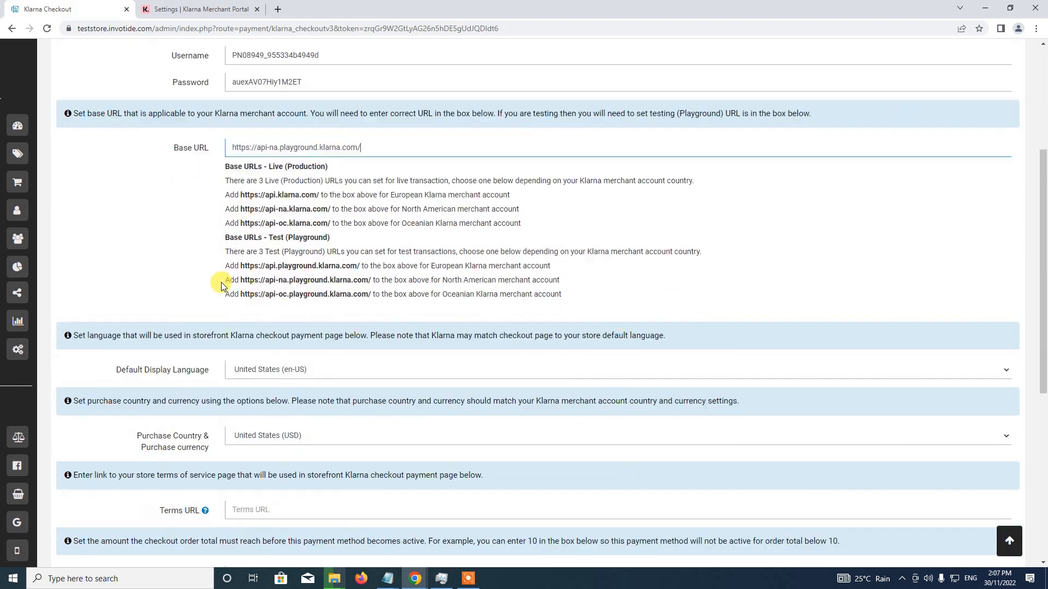
{"action": "scroll", "coordinate": [221, 284], "scroll_direction": "down", "scroll_amount": 5}
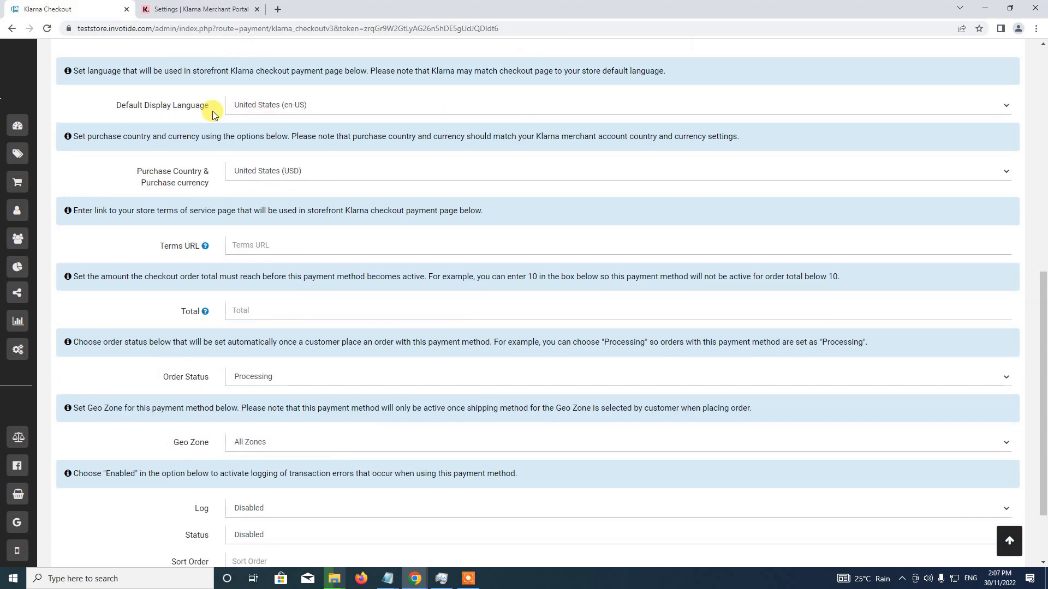
{"action": "left_click", "coordinate": [264, 106]}
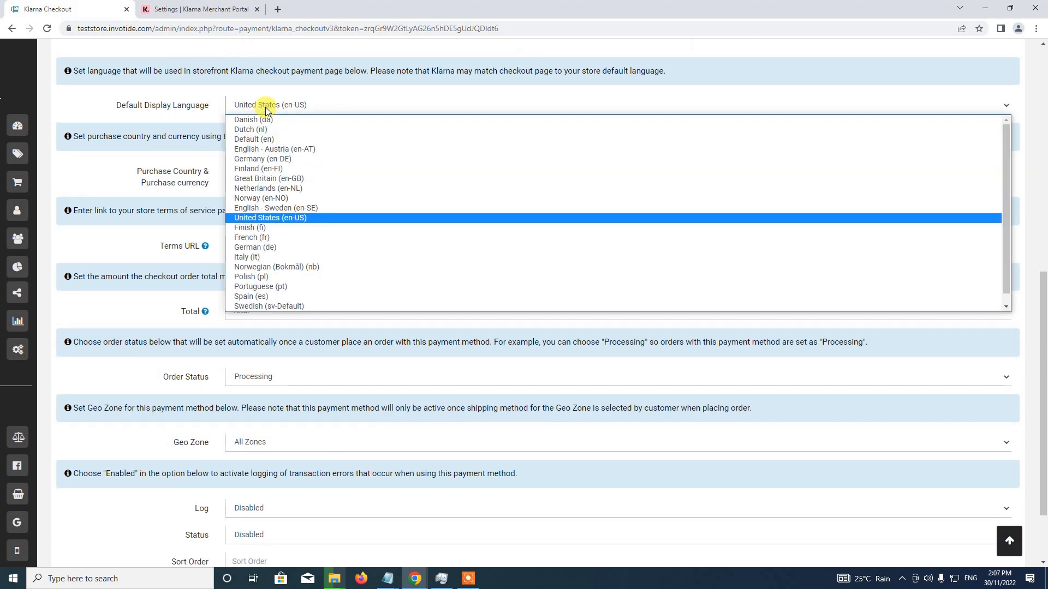
{"action": "left_click", "coordinate": [293, 223]}
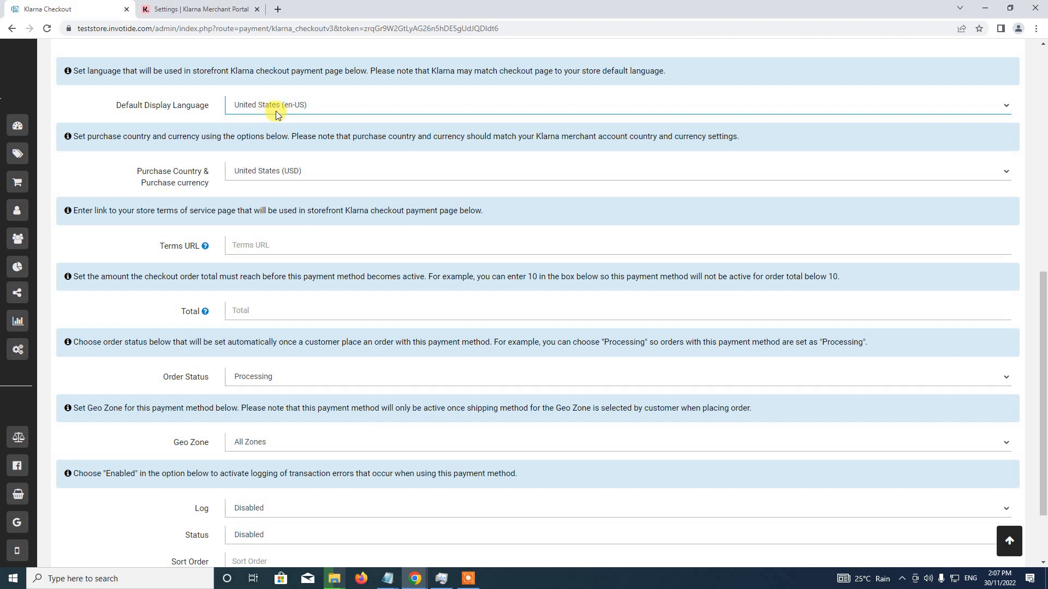
{"action": "left_click", "coordinate": [257, 171]}
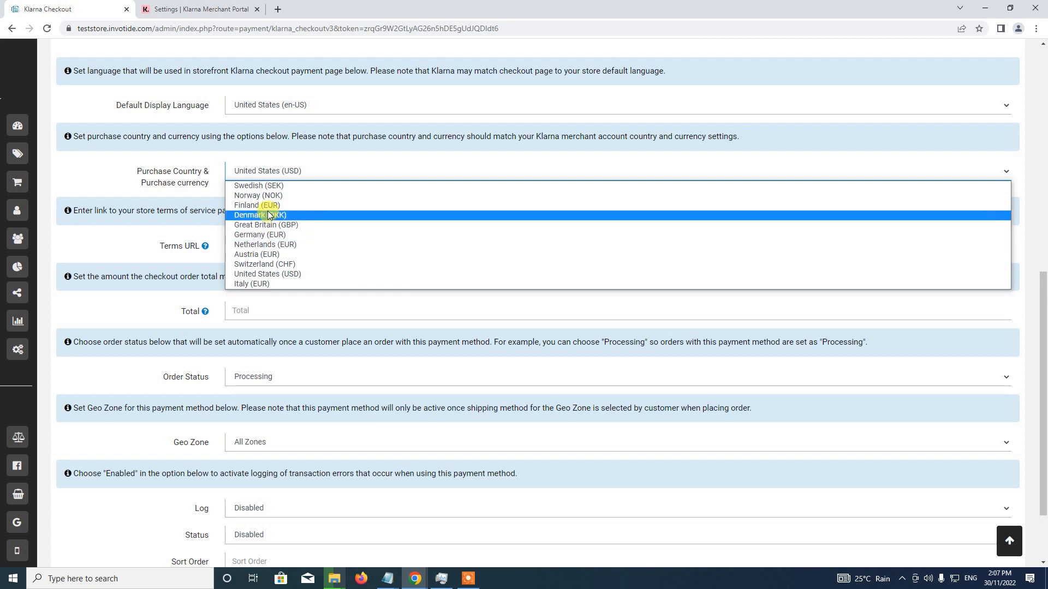
{"action": "left_click", "coordinate": [265, 274]}
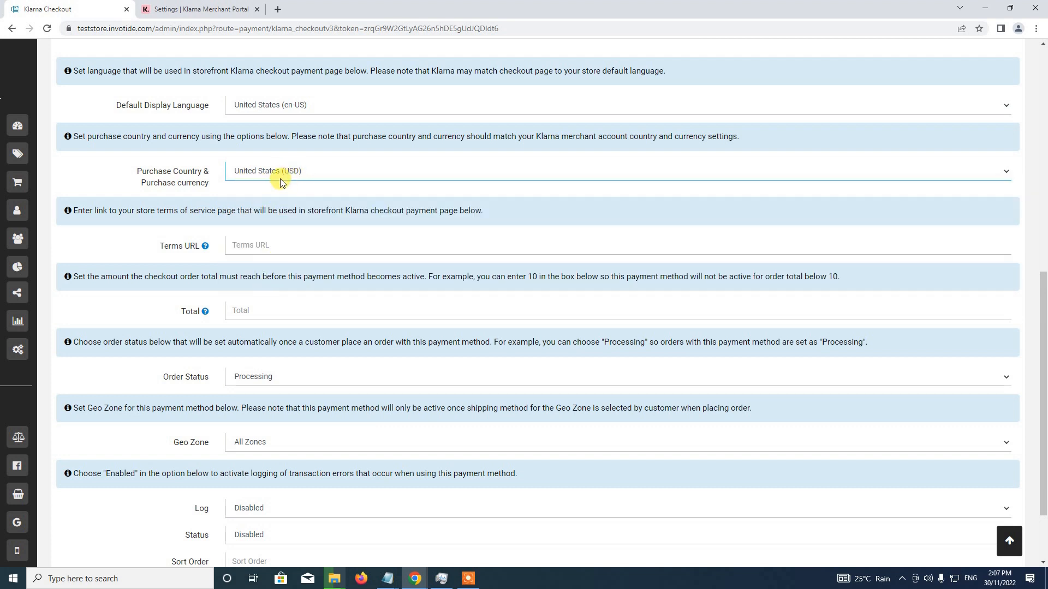
{"action": "scroll", "coordinate": [218, 257], "scroll_direction": "down", "scroll_amount": 1}
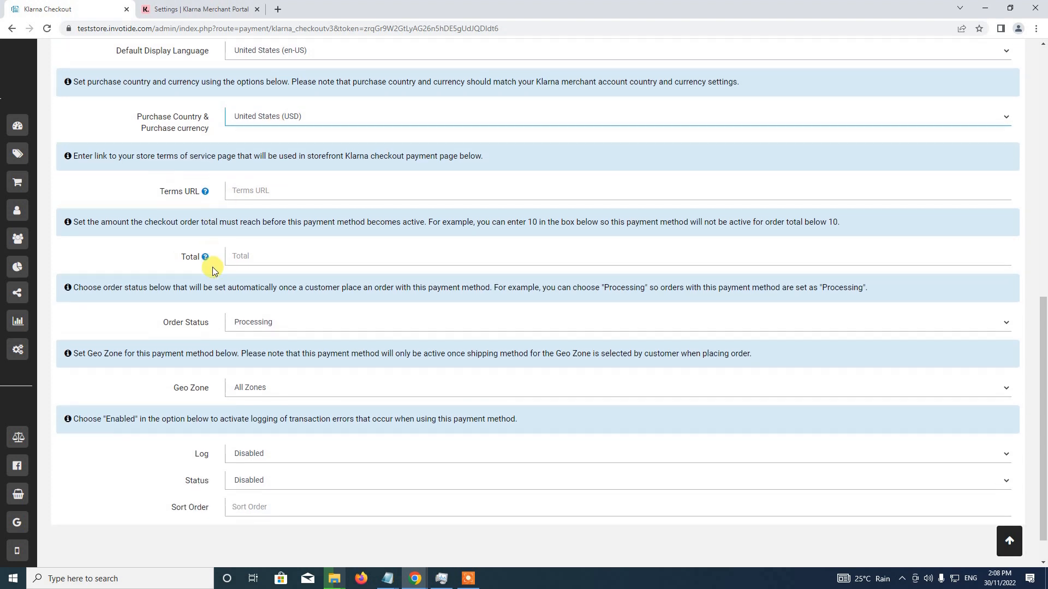
{"action": "left_click", "coordinate": [233, 189]}
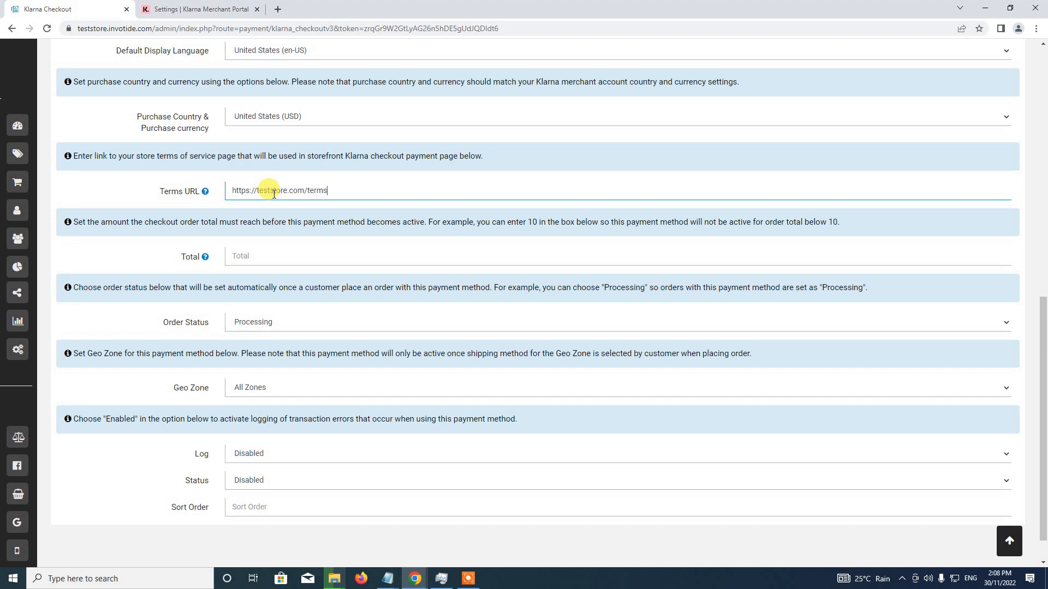
{"action": "scroll", "coordinate": [279, 246], "scroll_direction": "down", "scroll_amount": 1}
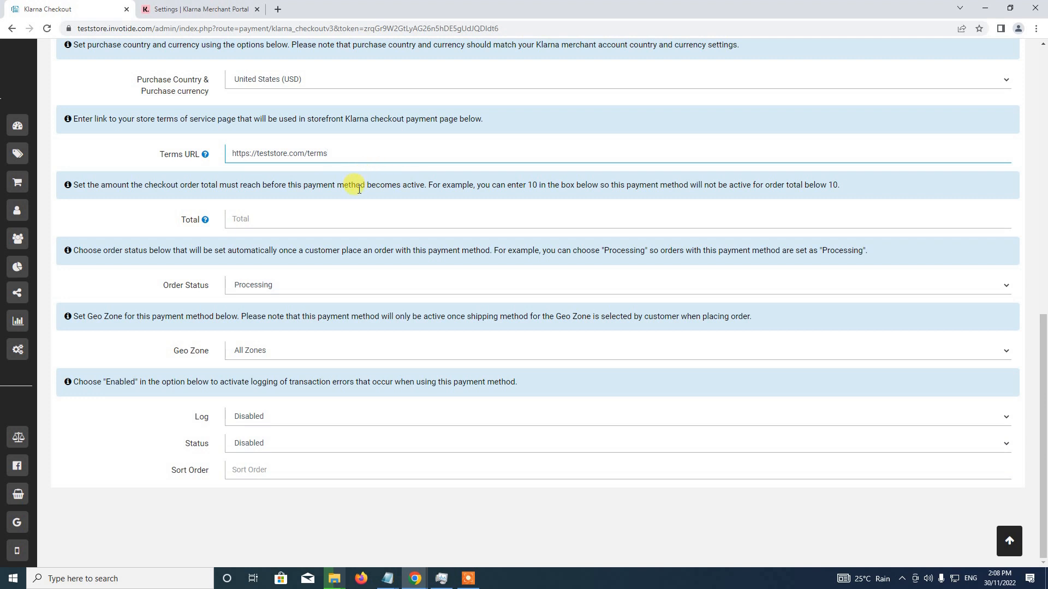
{"action": "left_click", "coordinate": [240, 218]}
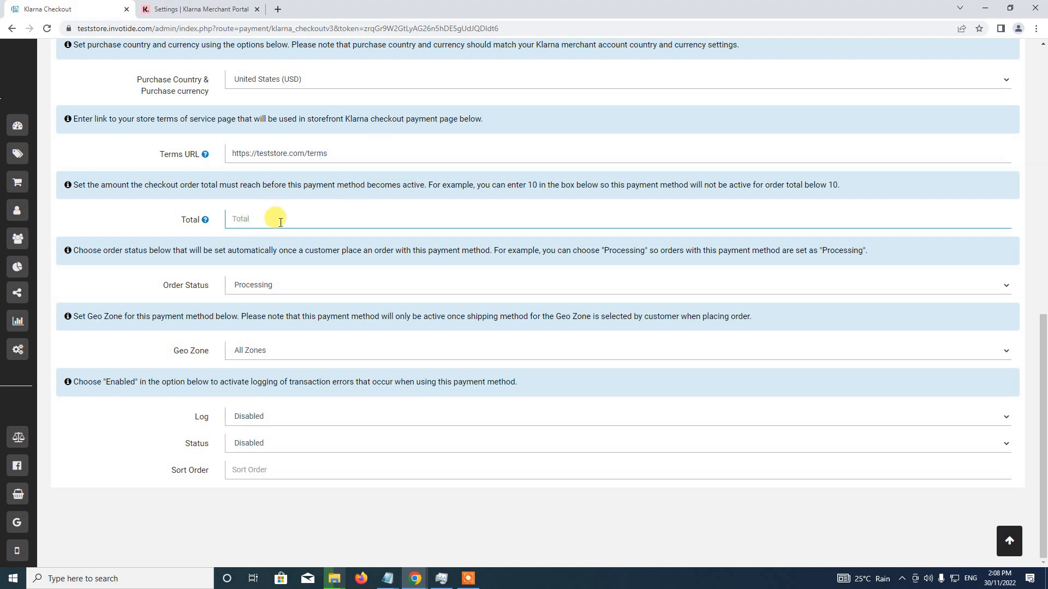
Choose Processing as the order status for Klarna Checkout and set the payment method's Status to Enabled
{"action": "left_click", "coordinate": [249, 287]}
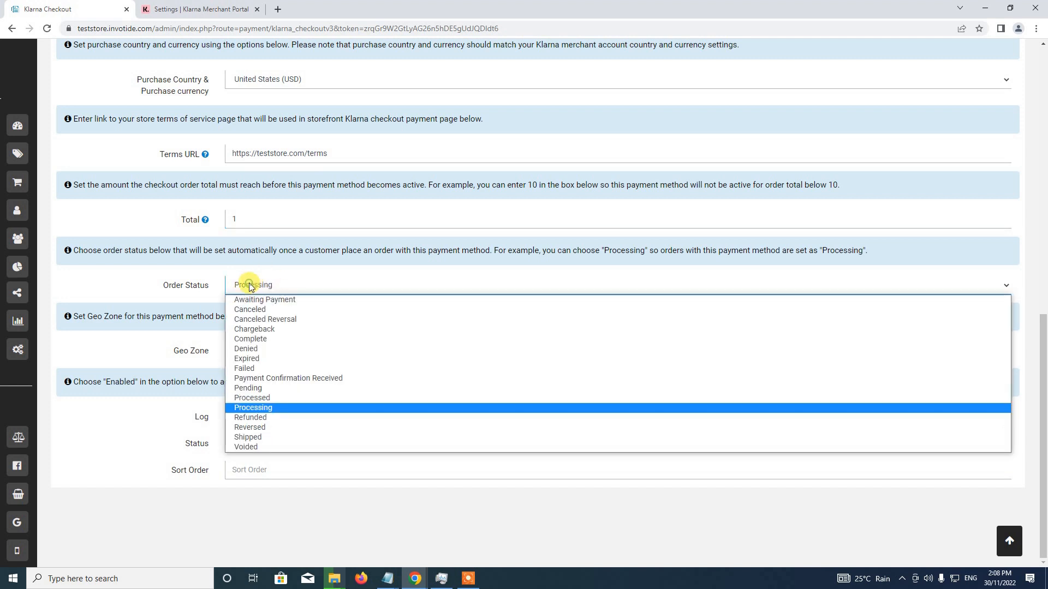
{"action": "left_click", "coordinate": [252, 409]}
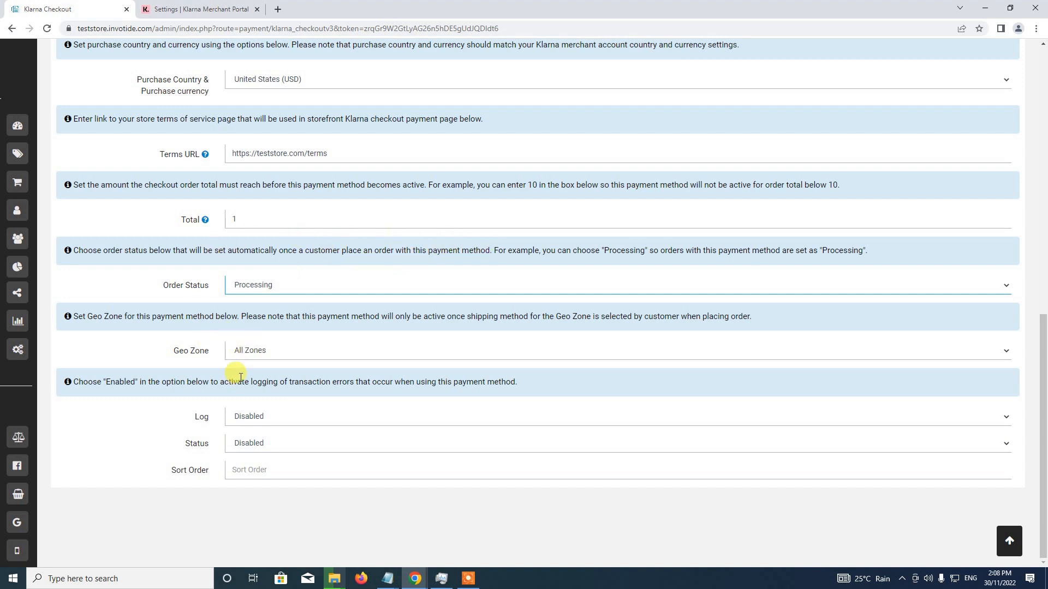
{"action": "left_click", "coordinate": [243, 439]}
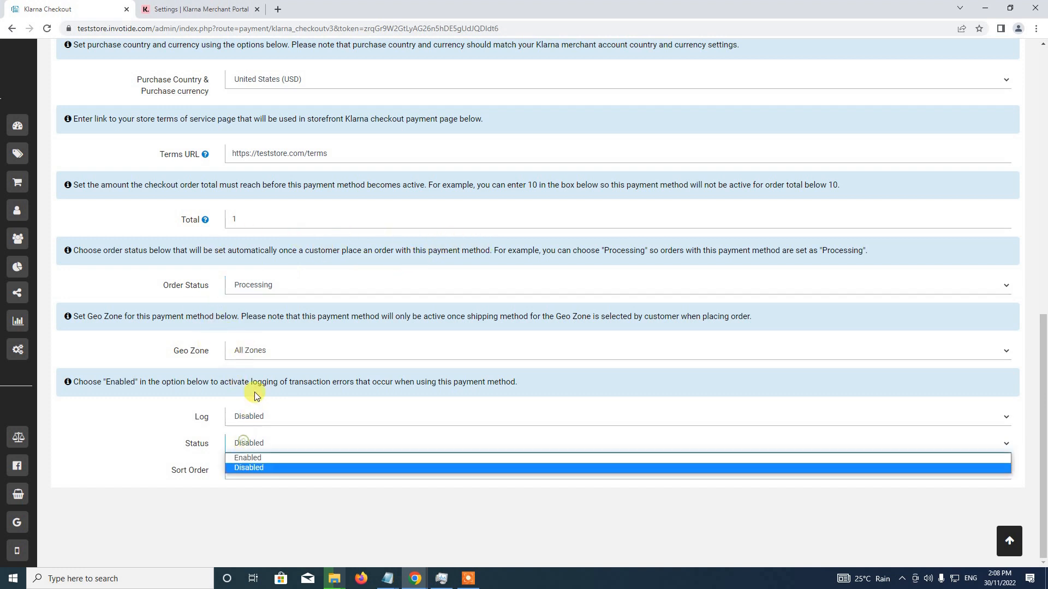
{"action": "left_click", "coordinate": [250, 461]}
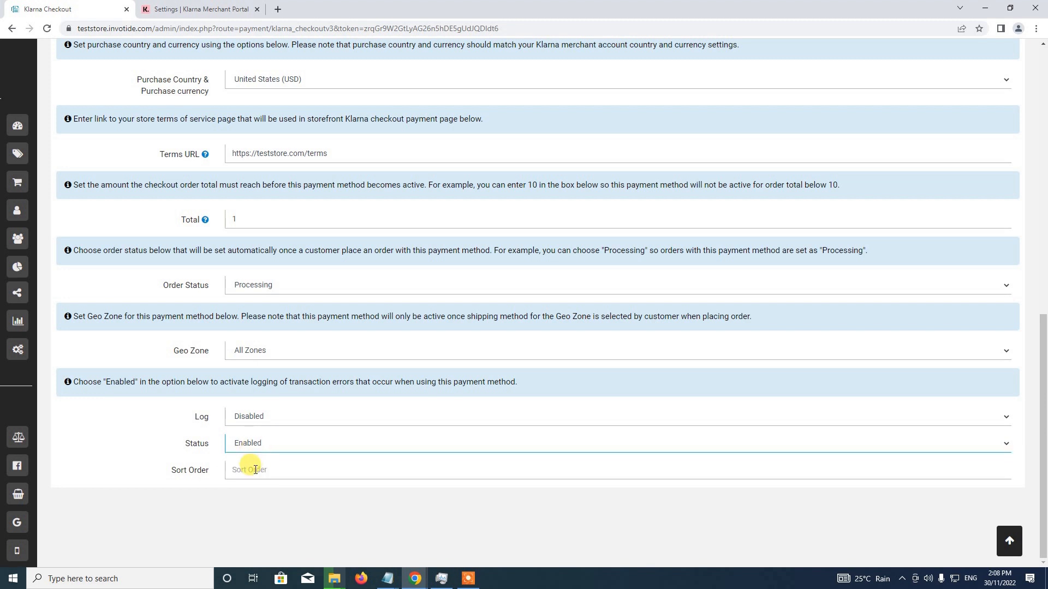
Set the Sort Order to 1 and save the Klarna Checkout settings, dismissing the resulting notice
{"action": "left_click", "coordinate": [254, 470]}
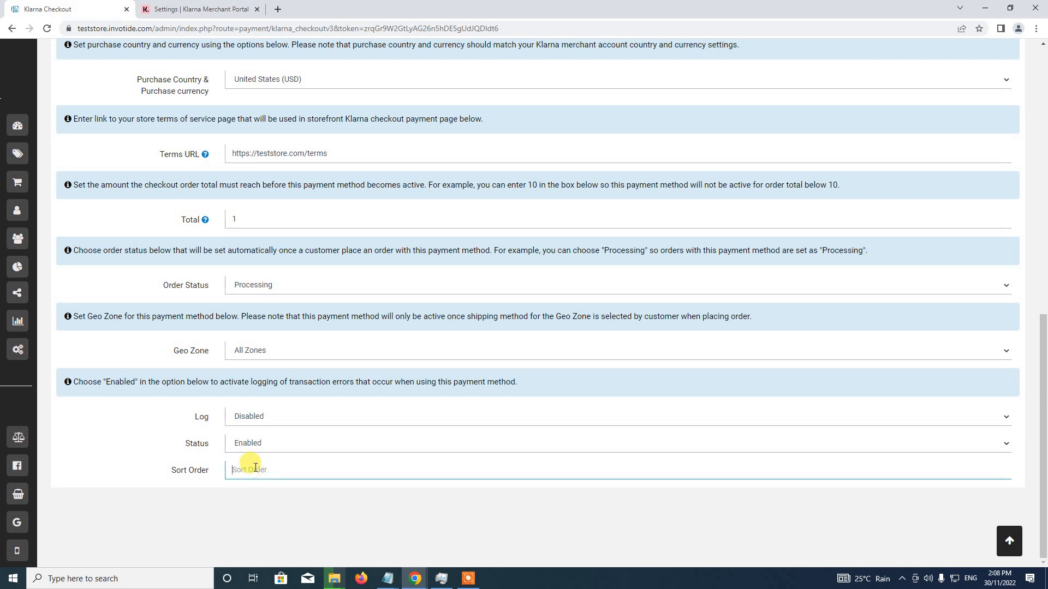
{"action": "type", "text": "1"}
{"action": "scroll", "coordinate": [172, 419], "scroll_direction": "up", "scroll_amount": 10}
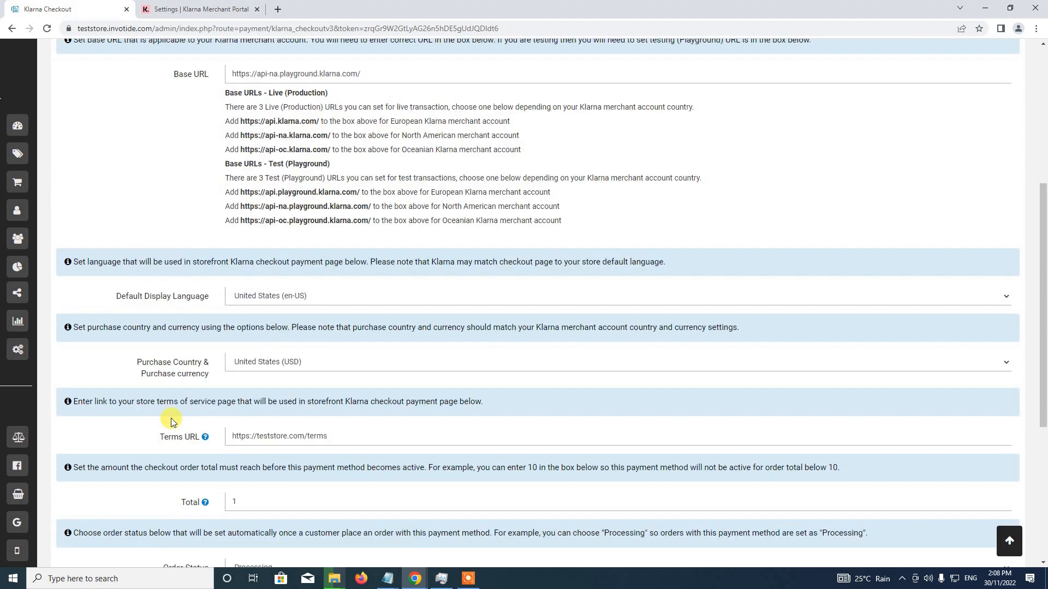
{"action": "left_click", "coordinate": [957, 107]}
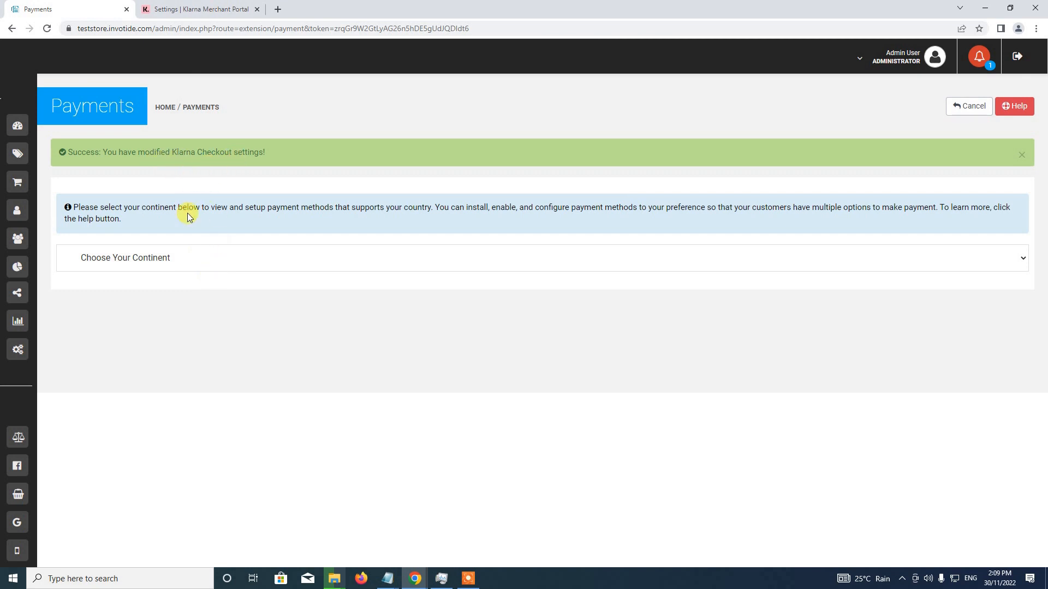
{"action": "left_click", "coordinate": [1021, 156]}
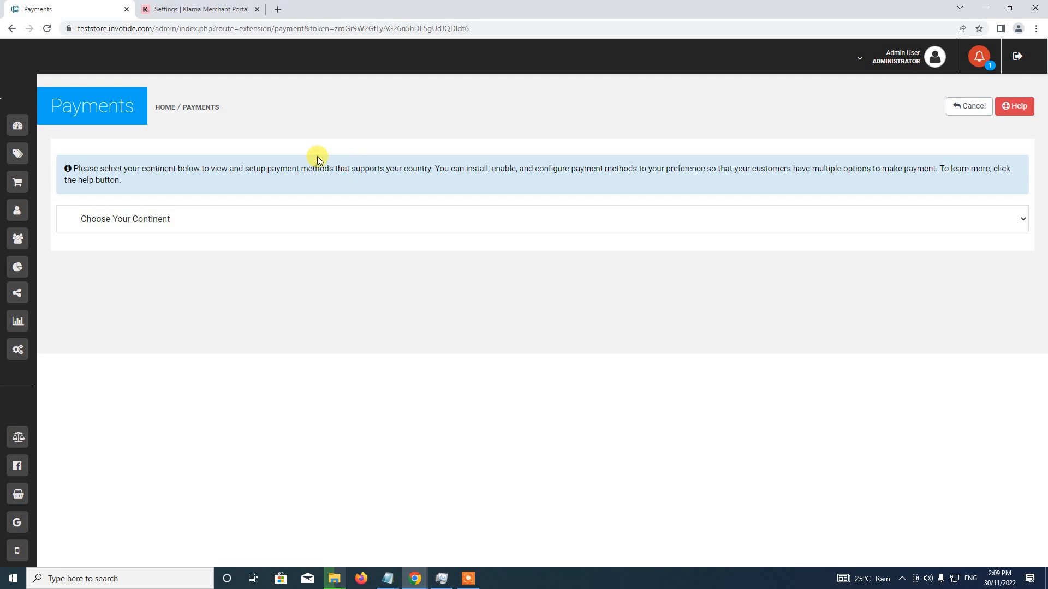
Open the storefront from the admin account menu and add Test Product 1 from the Test Latest section to the cart
{"action": "left_click", "coordinate": [898, 64]}
{"action": "left_click", "coordinate": [876, 100]}
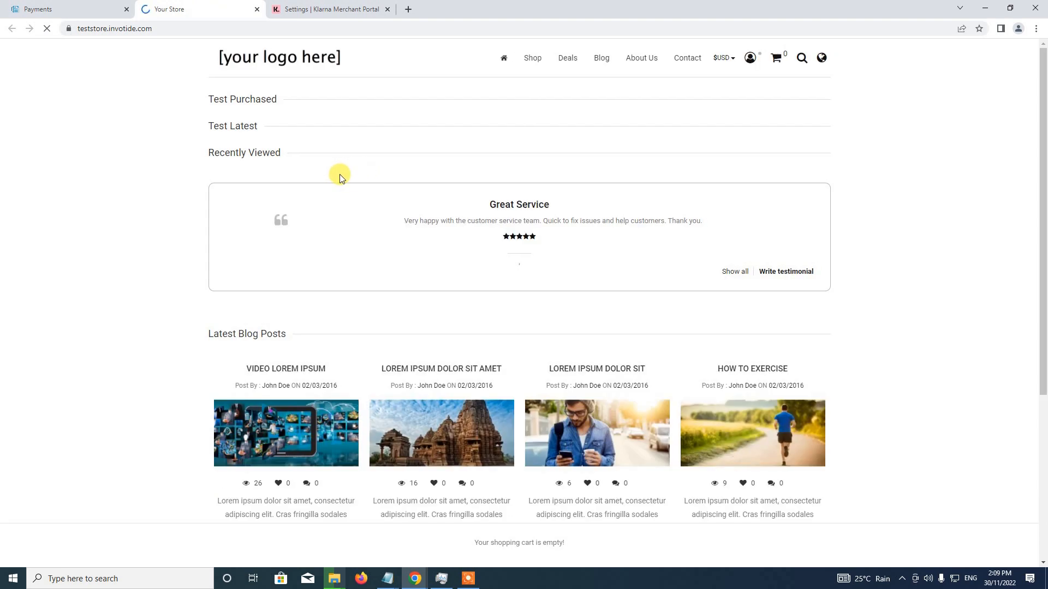
{"action": "scroll", "coordinate": [335, 174], "scroll_direction": "down", "scroll_amount": 1}
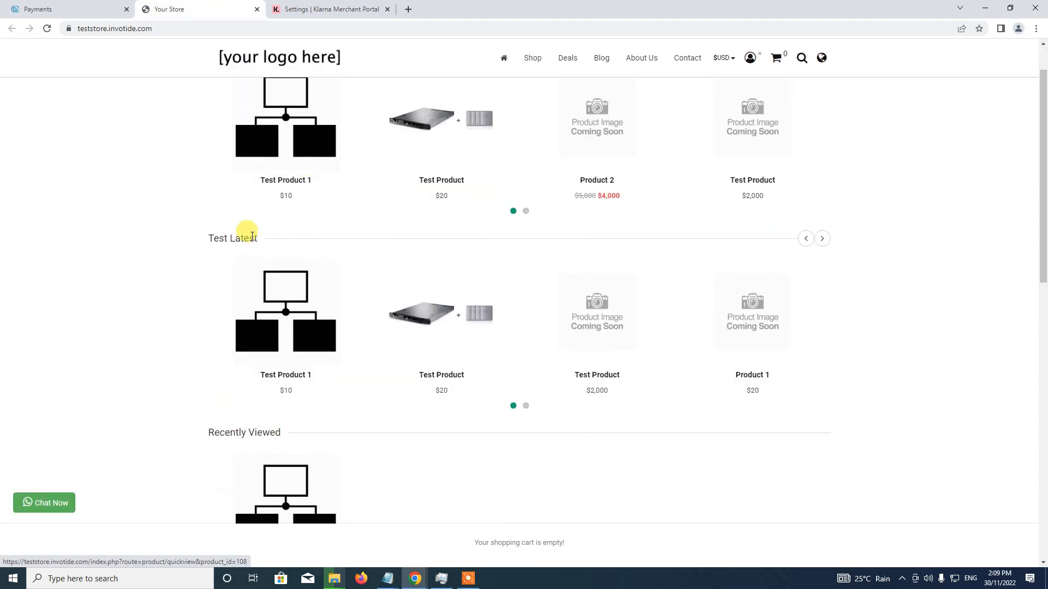
{"action": "left_click", "coordinate": [284, 320]}
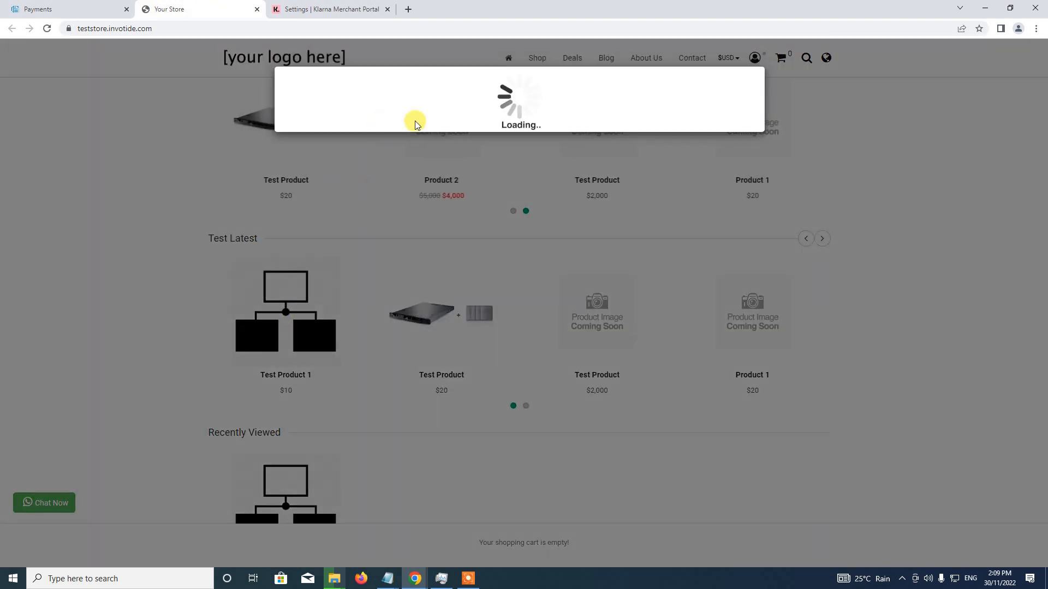
{"action": "left_click", "coordinate": [641, 211]}
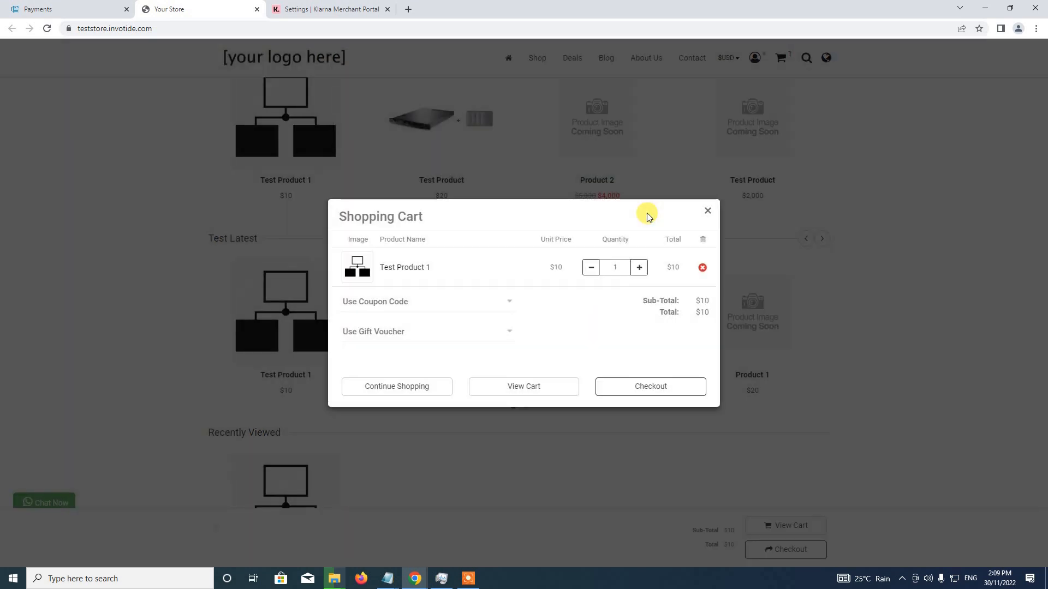
Proceed to checkout as a returning customer and log in with the customer's e-mail and account password
{"action": "left_click", "coordinate": [648, 388]}
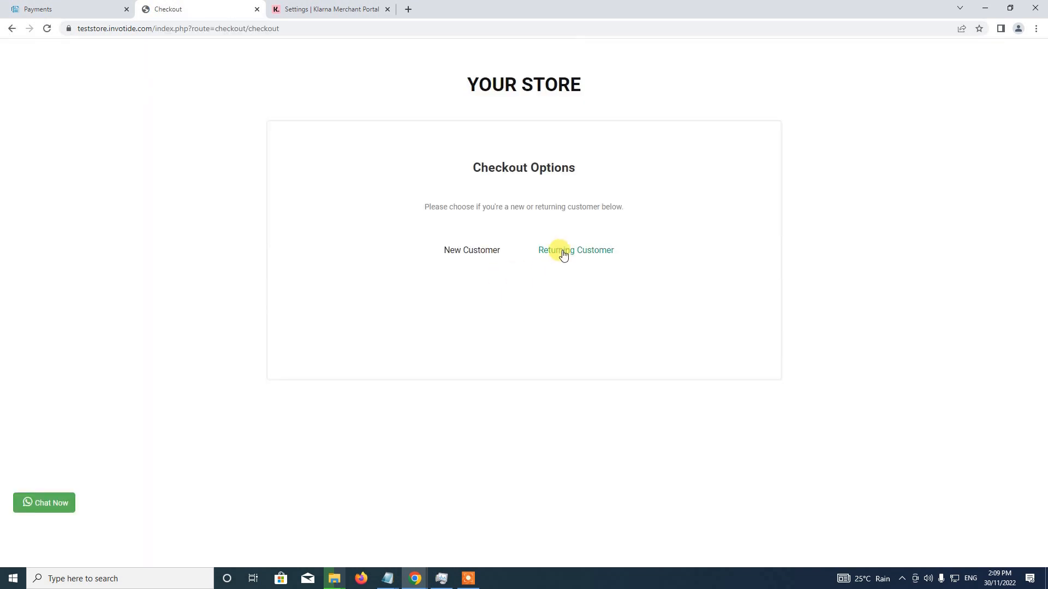
{"action": "left_click", "coordinate": [562, 250]}
{"action": "left_click", "coordinate": [515, 305]}
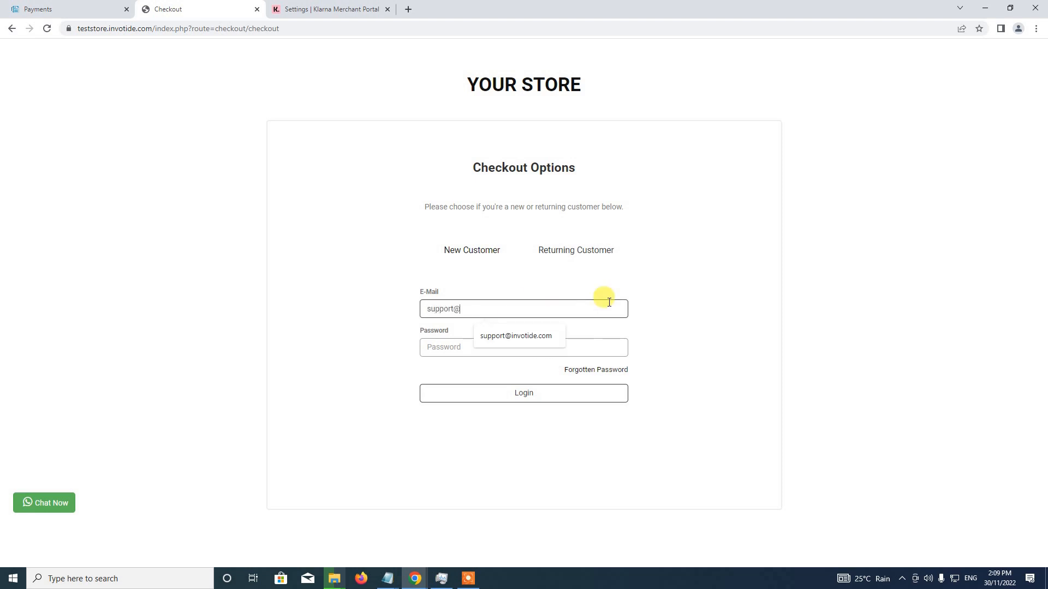
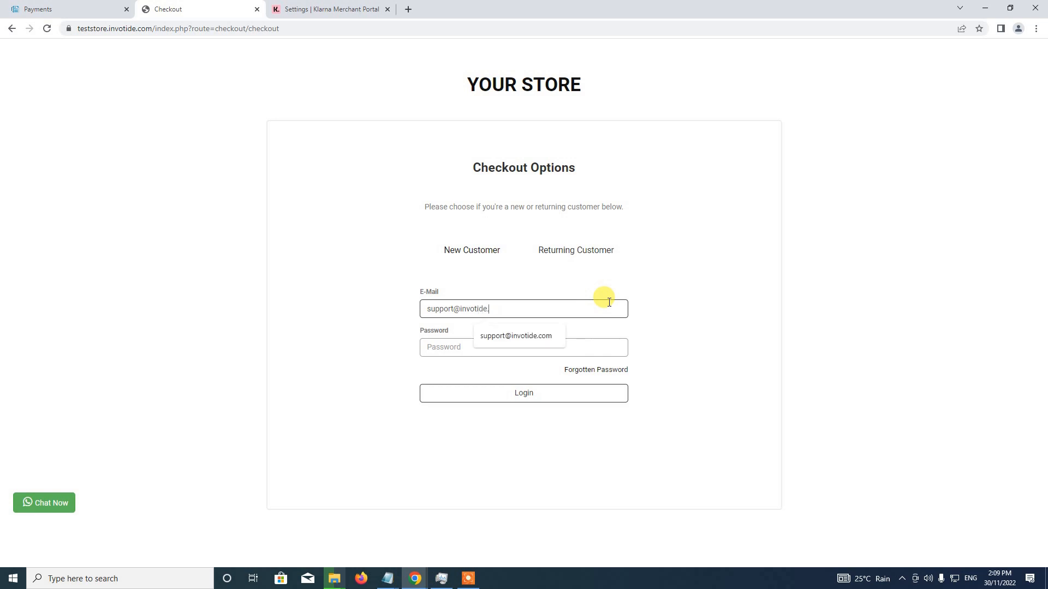
{"action": "key", "text": "Tab"}
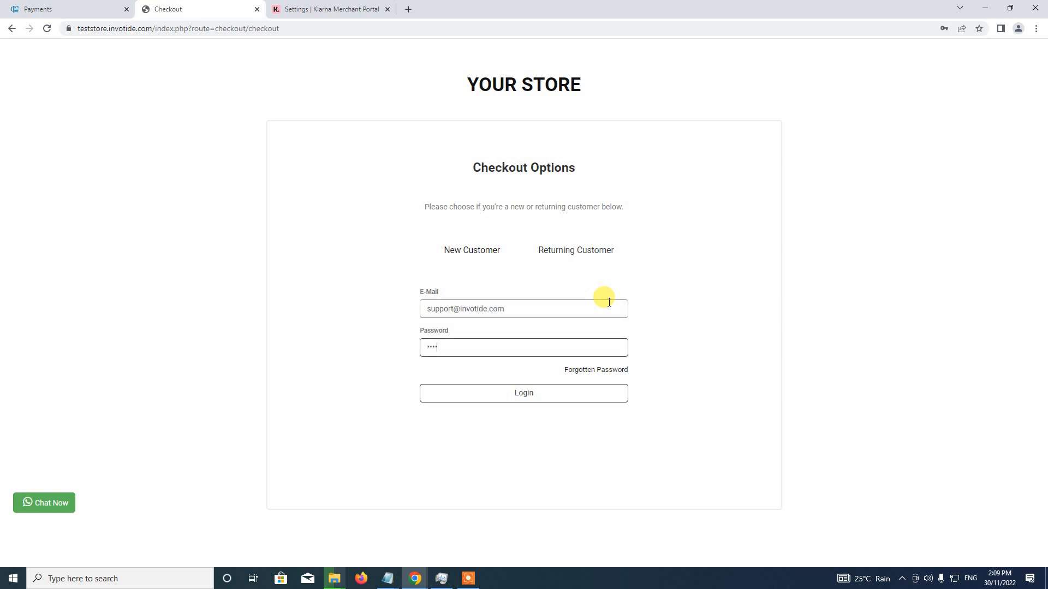
{"action": "left_click", "coordinate": [605, 387]}
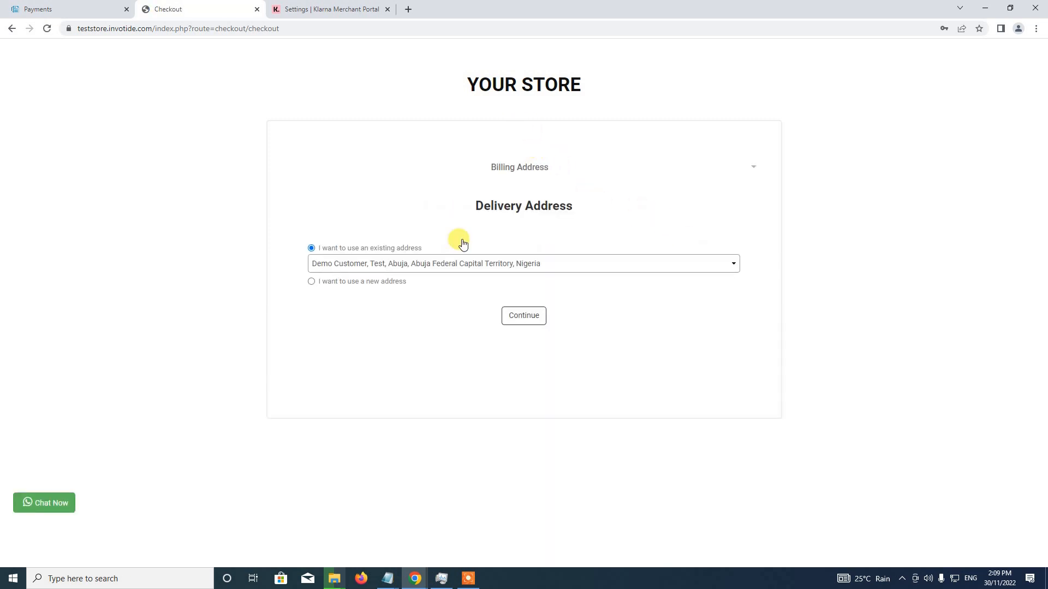
Confirm the order with the existing delivery address, Location 1 shipping and the payment method Pay in 4 installments with Klarna
{"action": "left_click", "coordinate": [525, 321]}
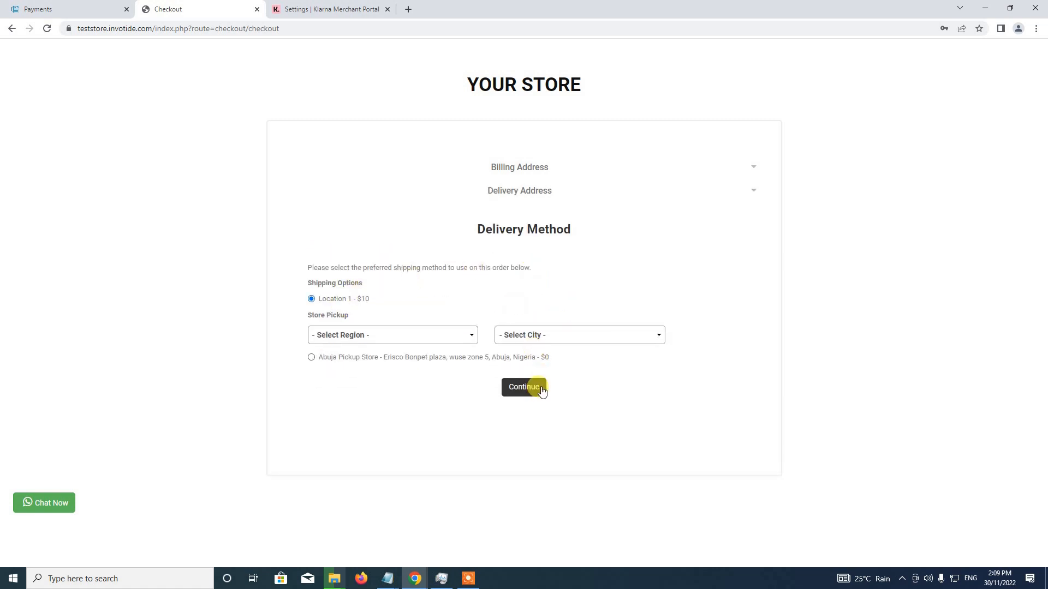
{"action": "left_click", "coordinate": [525, 387]}
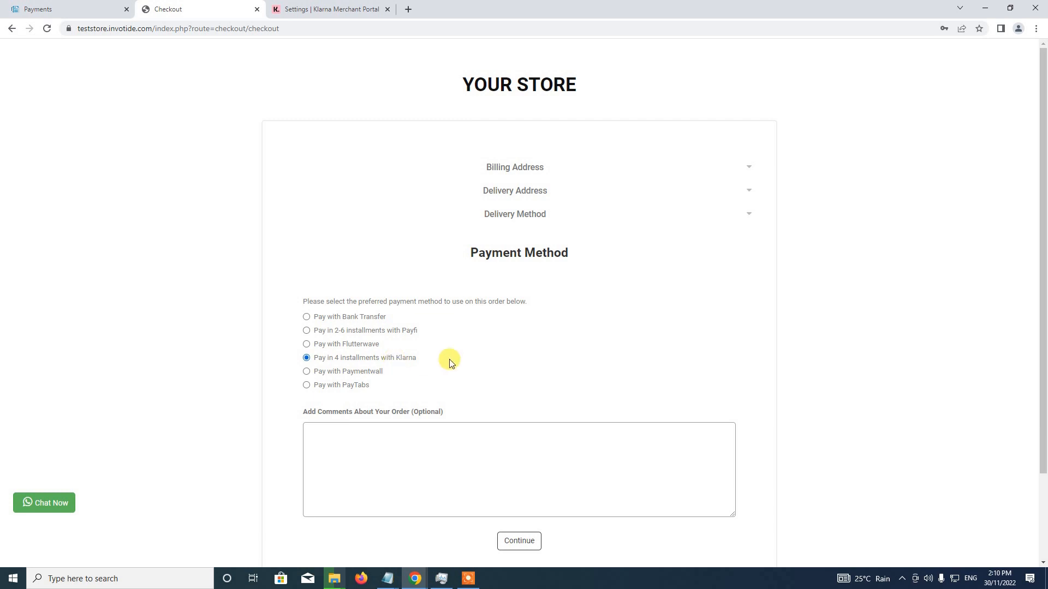
{"action": "scroll", "coordinate": [522, 544], "scroll_direction": "down", "scroll_amount": 1}
{"action": "left_click", "coordinate": [517, 486]}
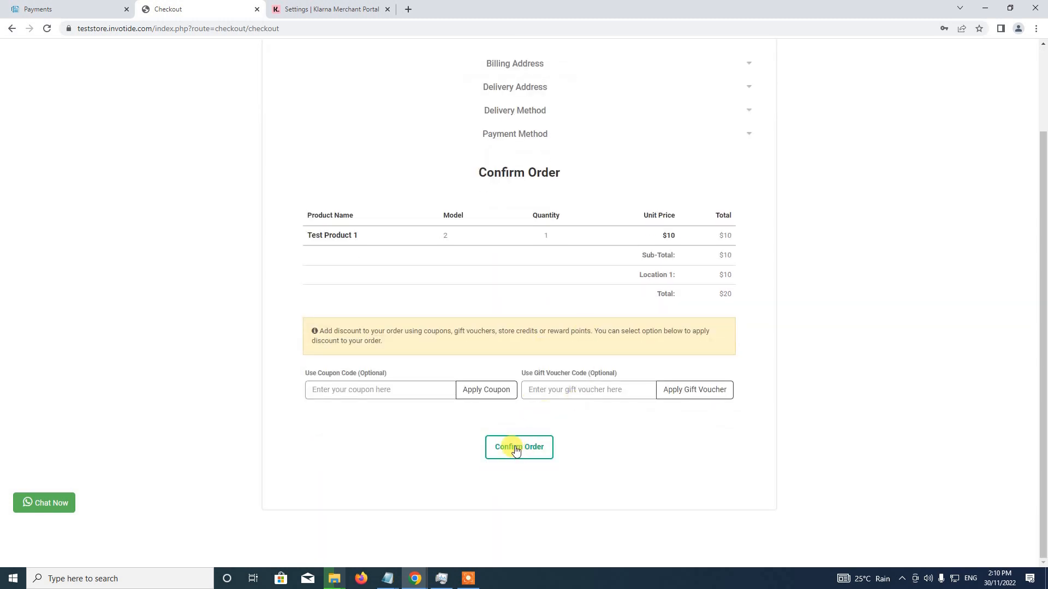
{"action": "left_click", "coordinate": [515, 450]}
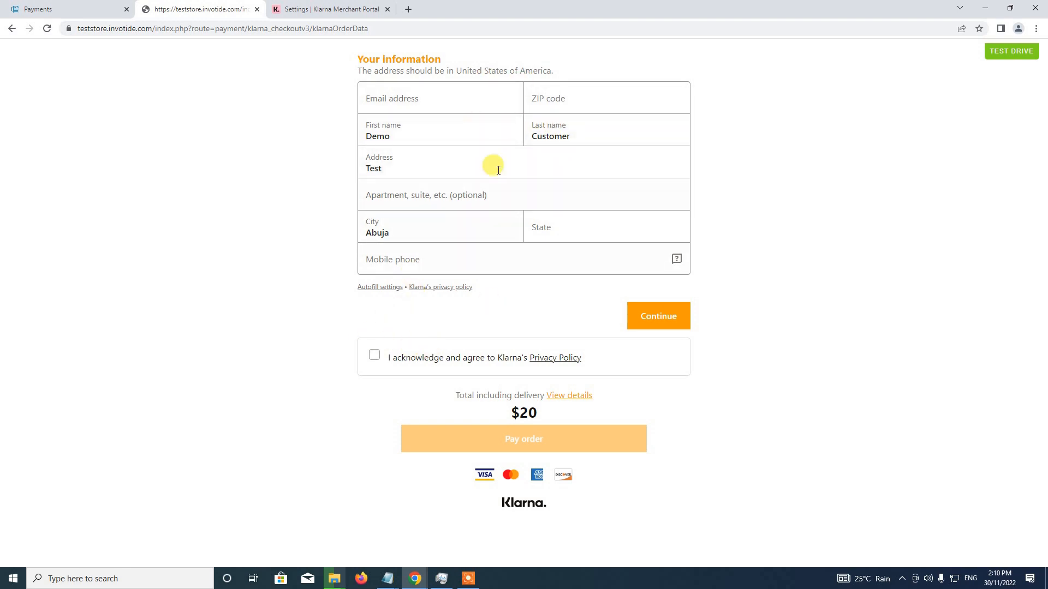
Agree to Klarna's Privacy Policy, enter a mobile phone number and try to submit the customer information
{"action": "left_click", "coordinate": [374, 355]}
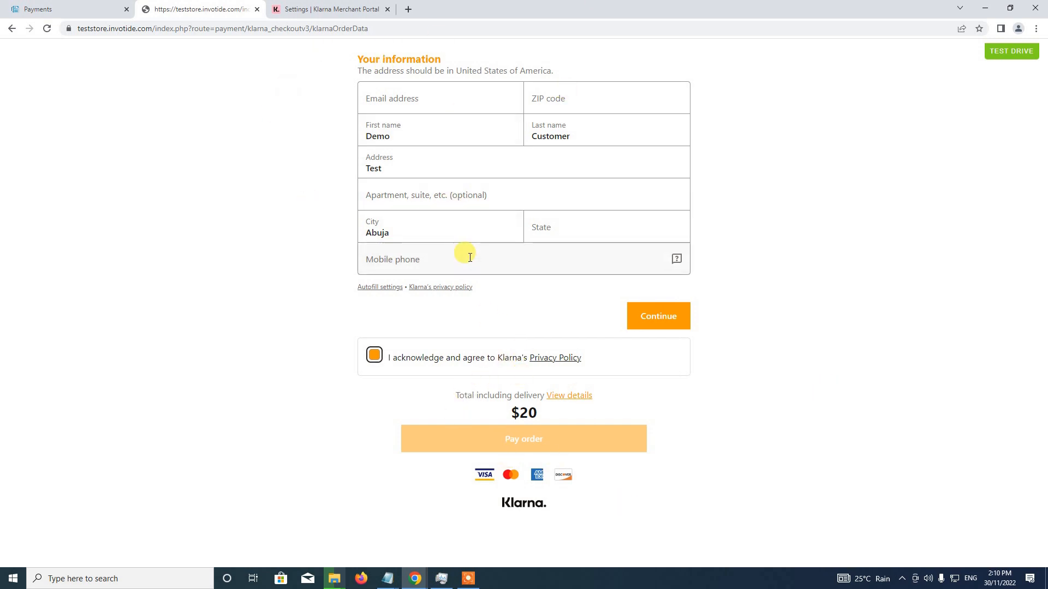
{"action": "left_click", "coordinate": [395, 259]}
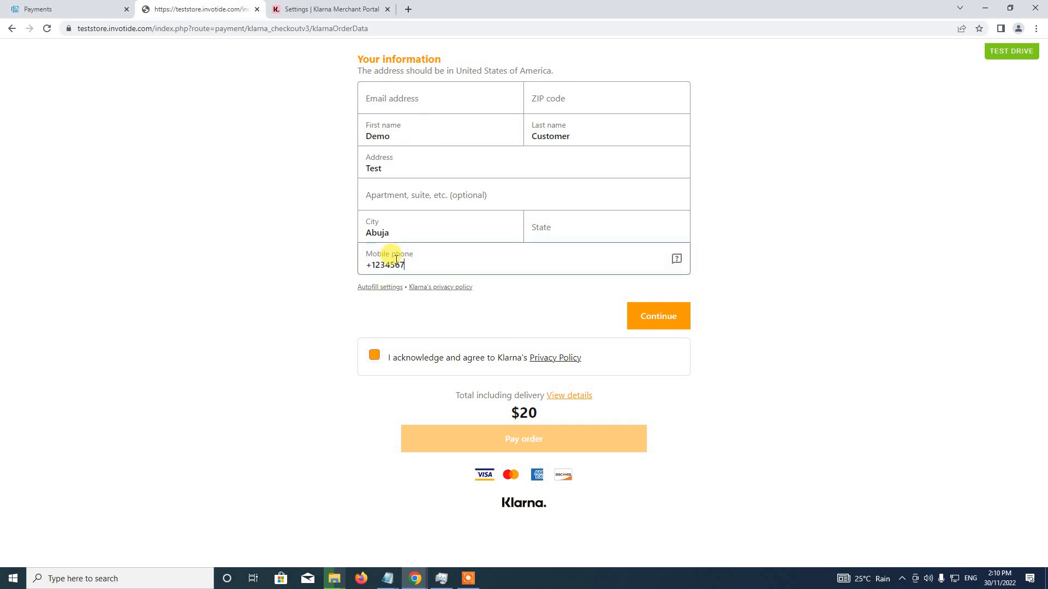
{"action": "left_click", "coordinate": [520, 296]}
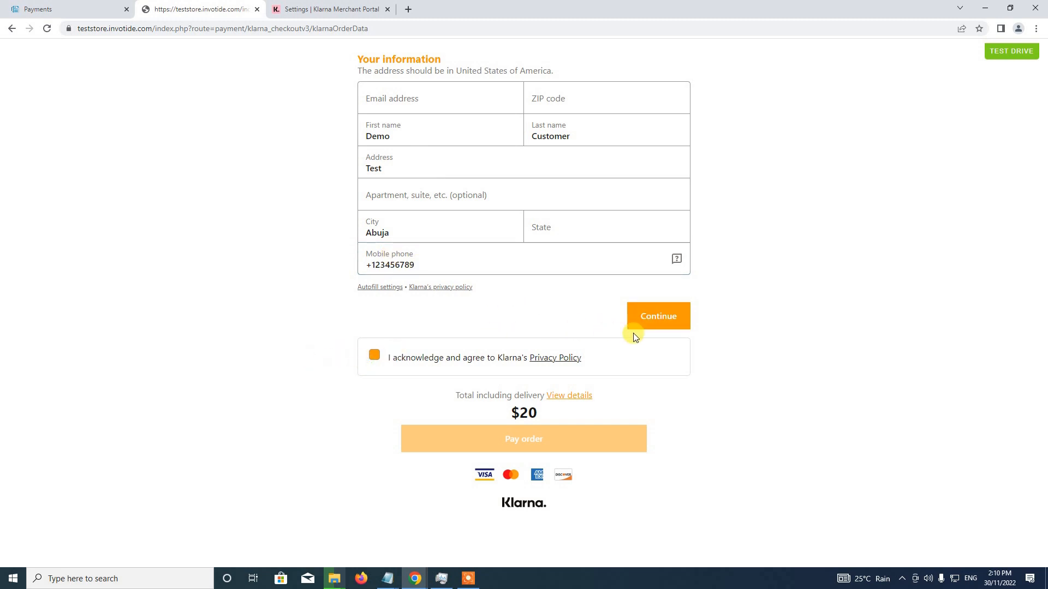
{"action": "left_click", "coordinate": [653, 327]}
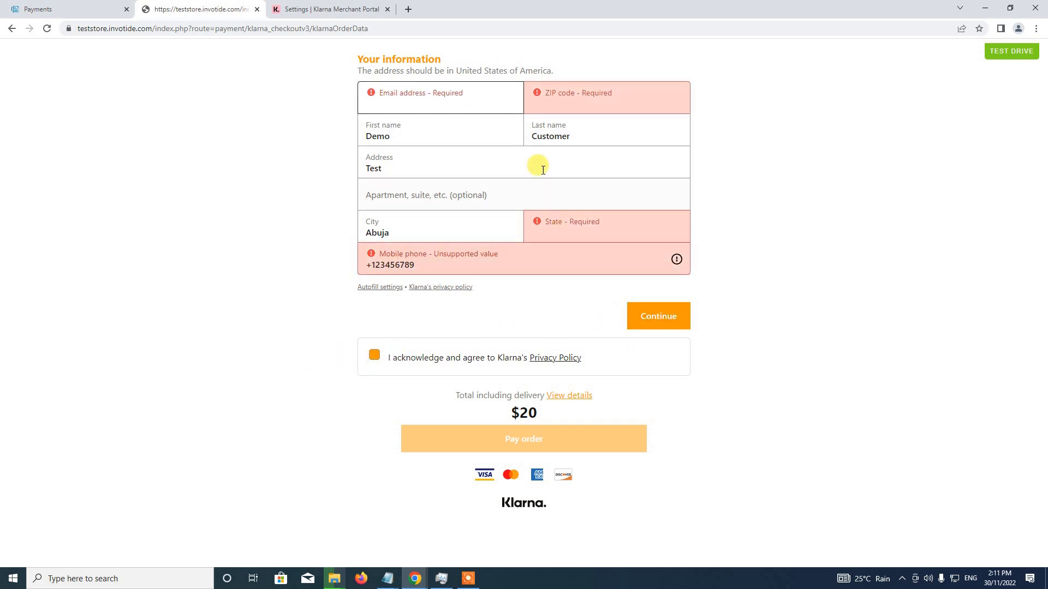
Complete Klarna's customer information with the e-mail, a United States postal address and a mobile phone number, and continue to payment
{"action": "left_click", "coordinate": [454, 102]}
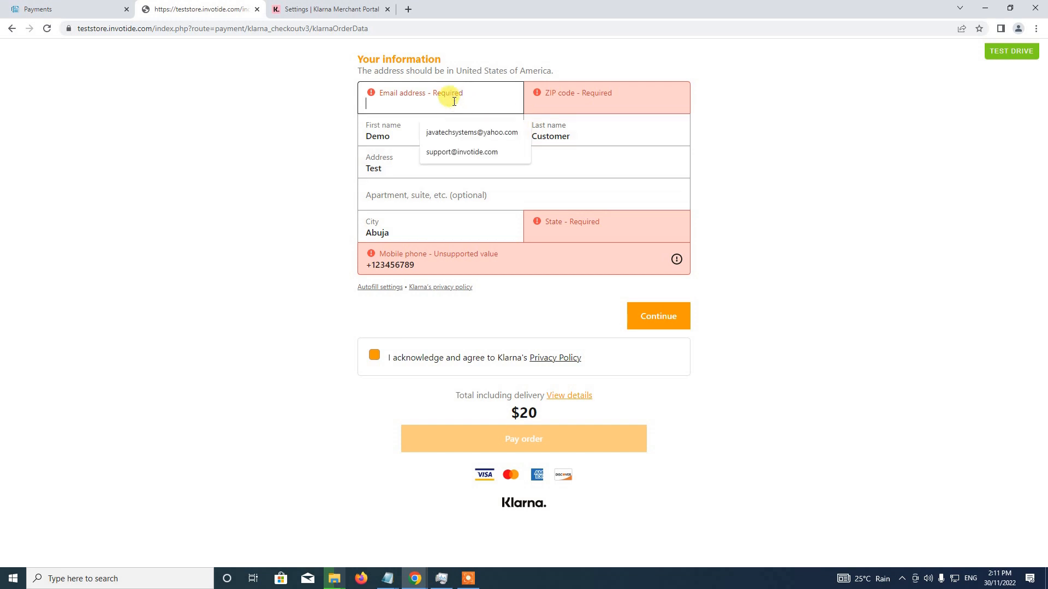
{"action": "left_click", "coordinate": [470, 153]}
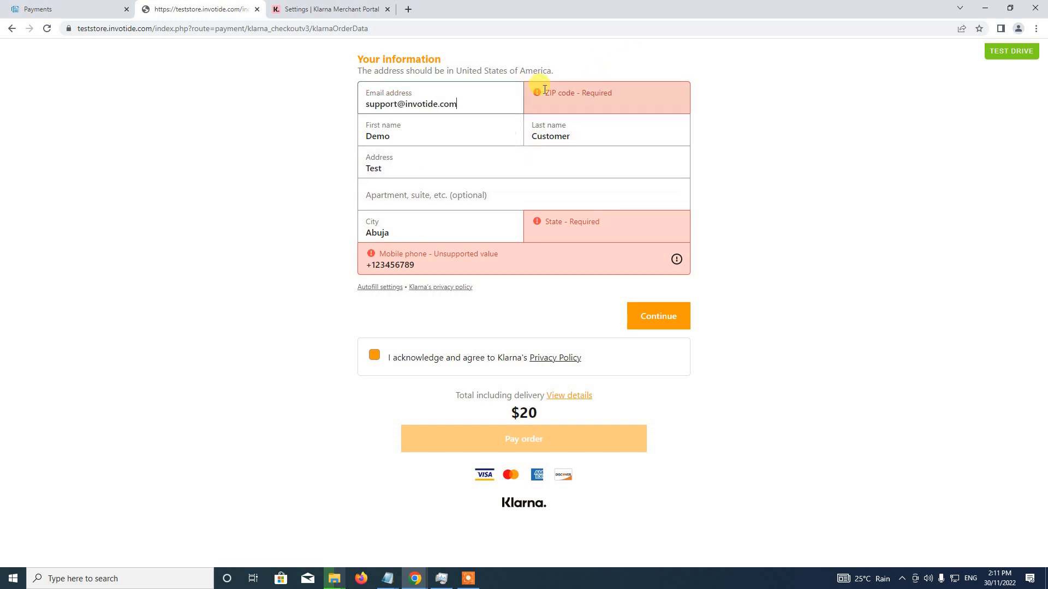
{"action": "left_click", "coordinate": [544, 90]}
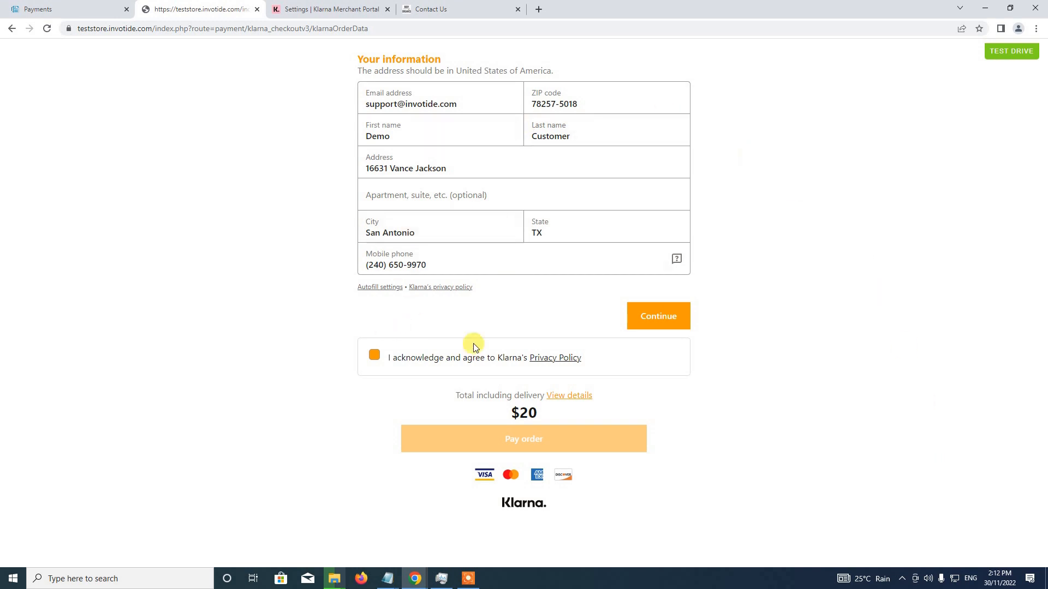
{"action": "left_click", "coordinate": [650, 319]}
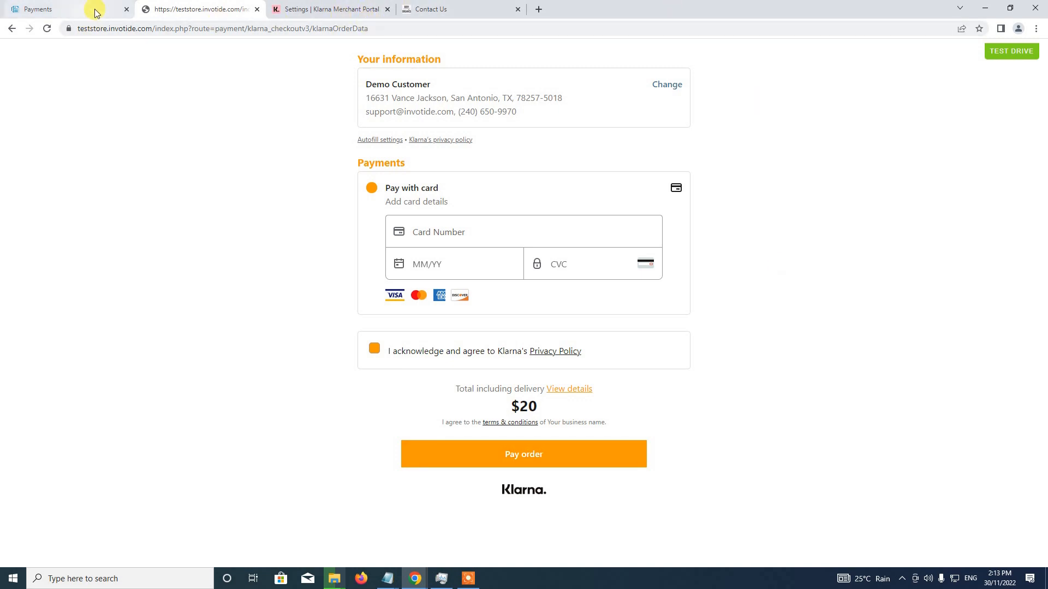
Close the Klarna checkout page and open the Dashboard in the store admin
{"action": "left_click", "coordinate": [255, 9]}
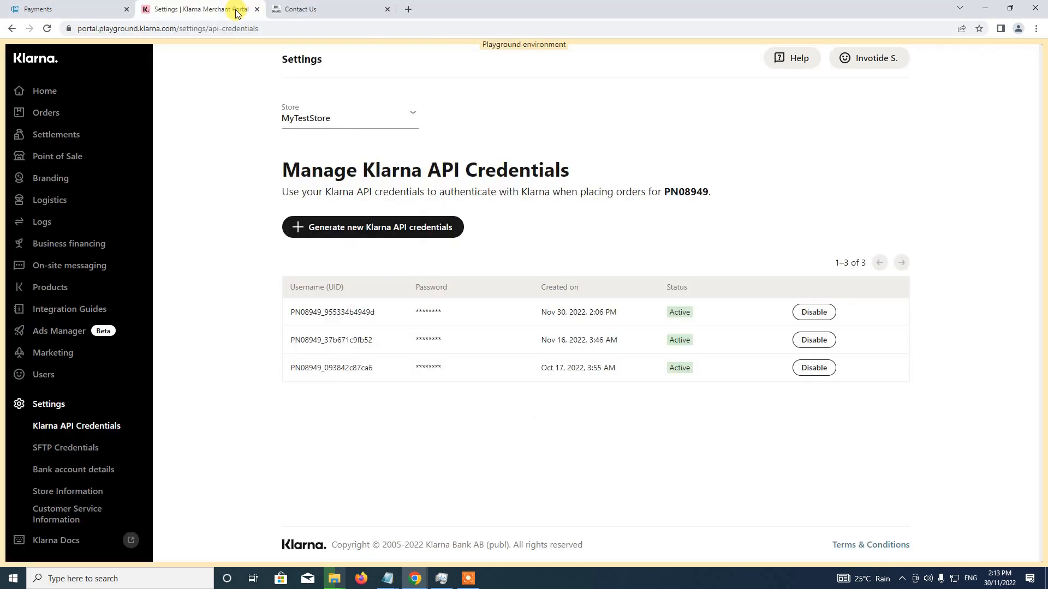
{"action": "left_click", "coordinate": [99, 7]}
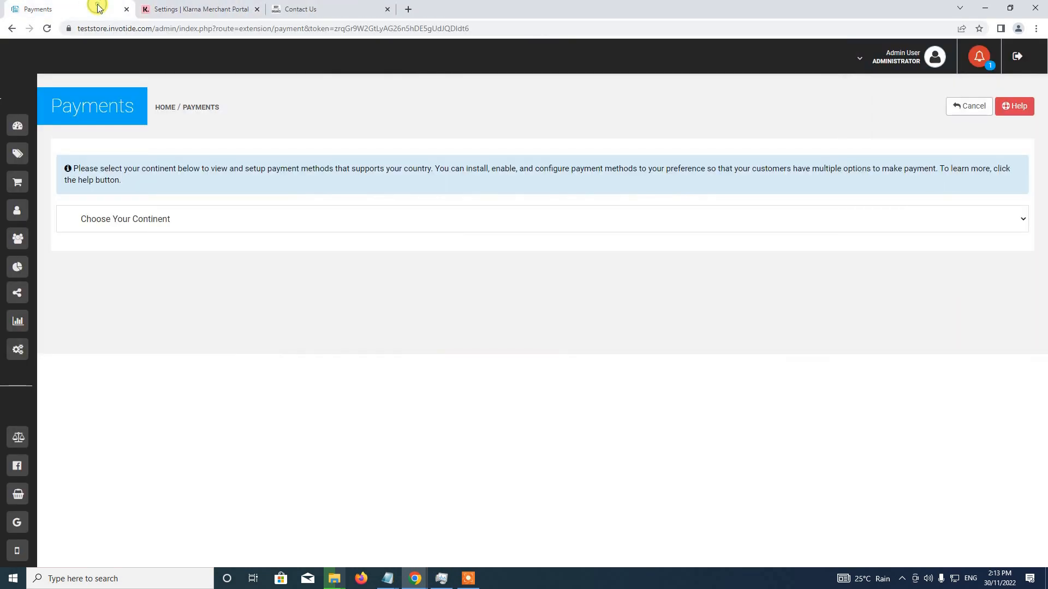
{"action": "left_click", "coordinate": [93, 124]}
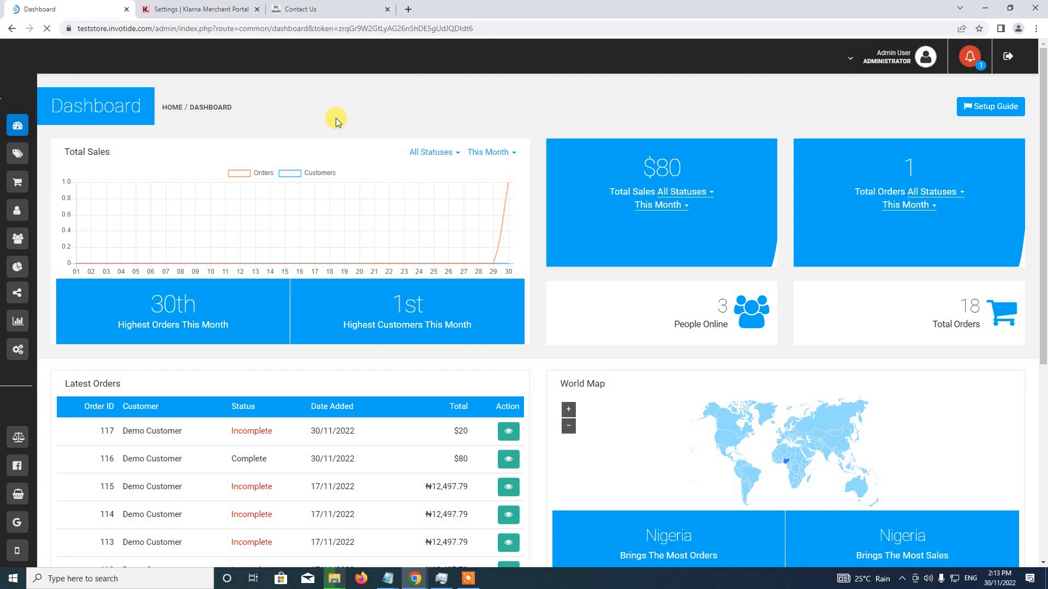
{"action": "left_click", "coordinate": [469, 578]}
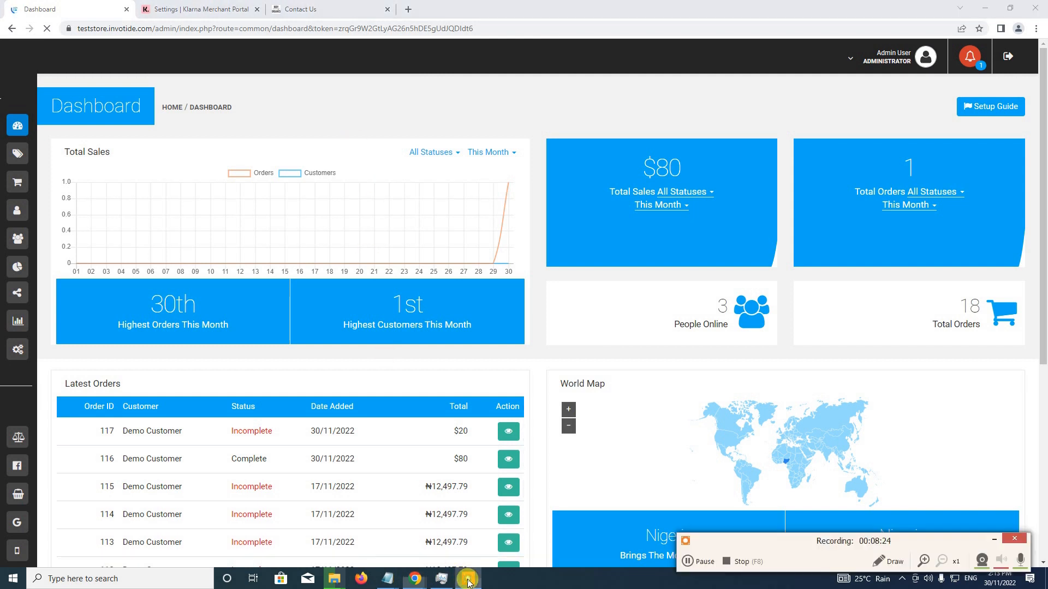